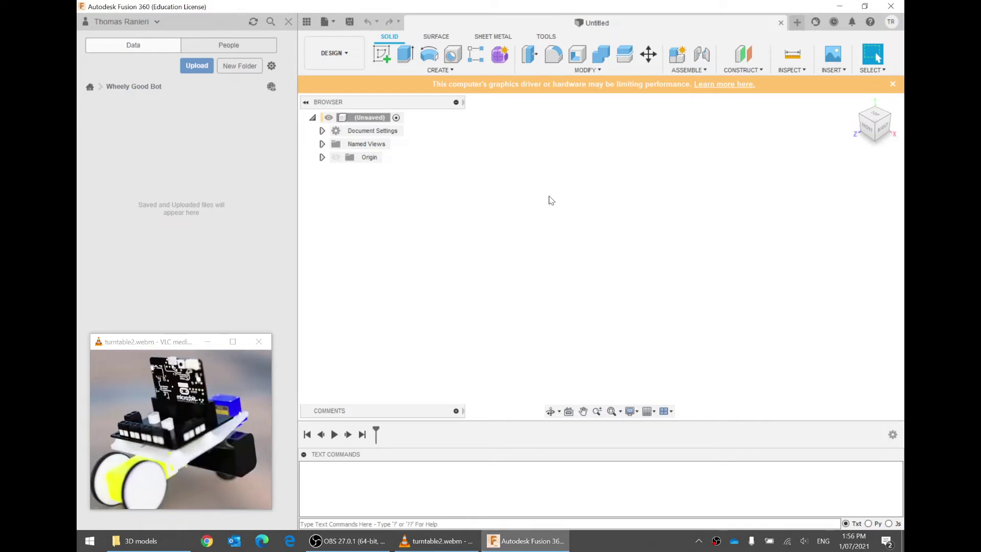
Step: Review the turntable2.webm robot video and the part files in the 3D models folder
{"action": "left_click", "coordinate": [139, 421]}
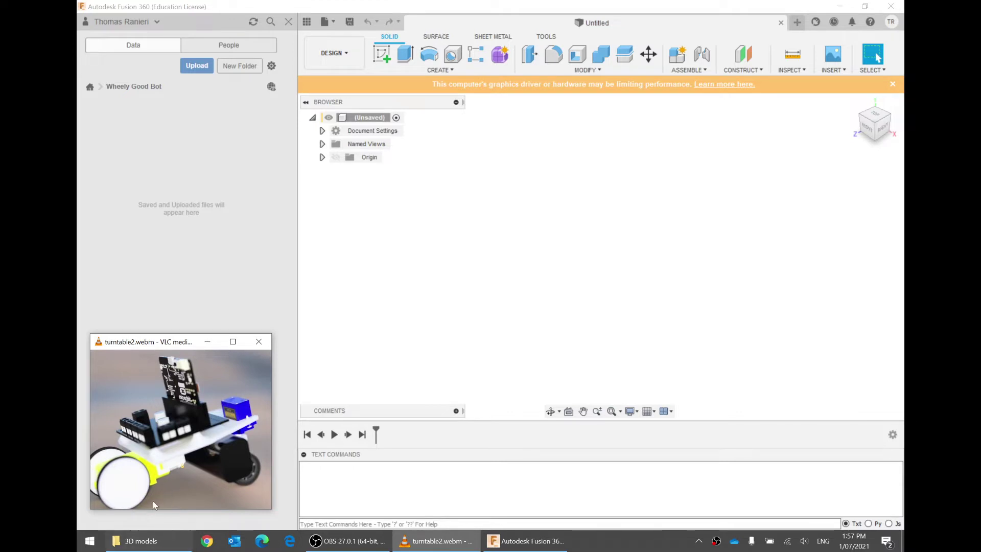
{"action": "left_click", "coordinate": [154, 541]}
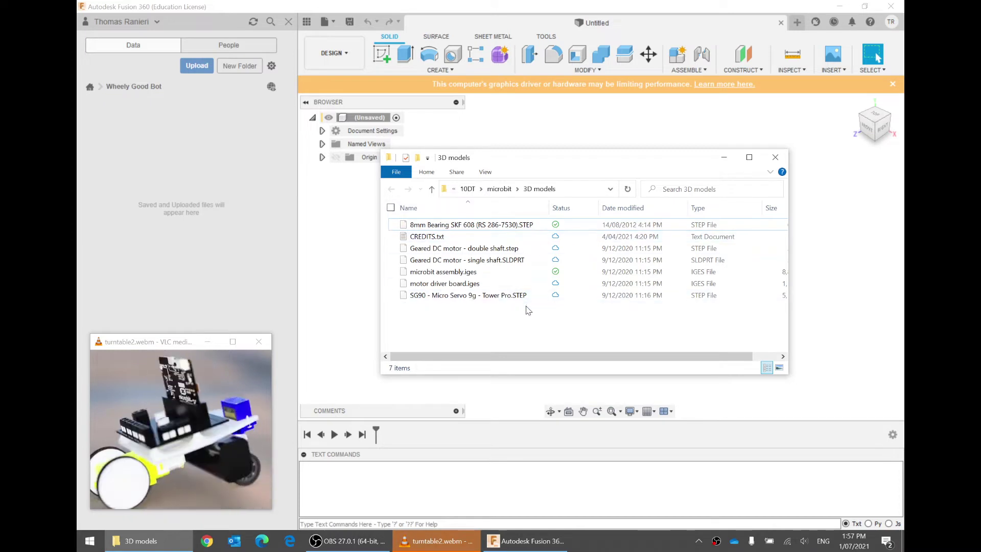
{"action": "left_click_drag", "start_coordinate": [536, 320], "coordinate": [438, 211]}
{"action": "left_click", "coordinate": [478, 313]}
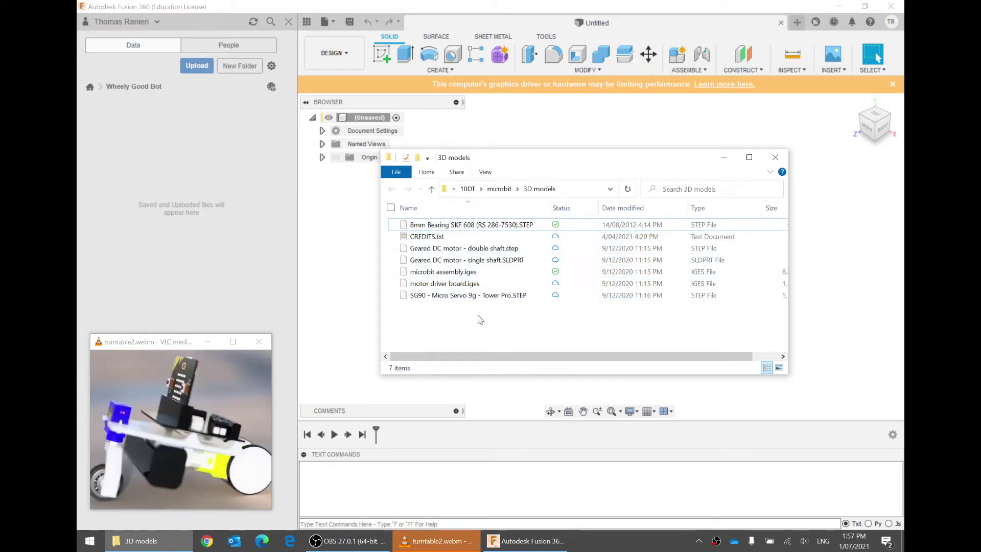
{"action": "left_click", "coordinate": [225, 421]}
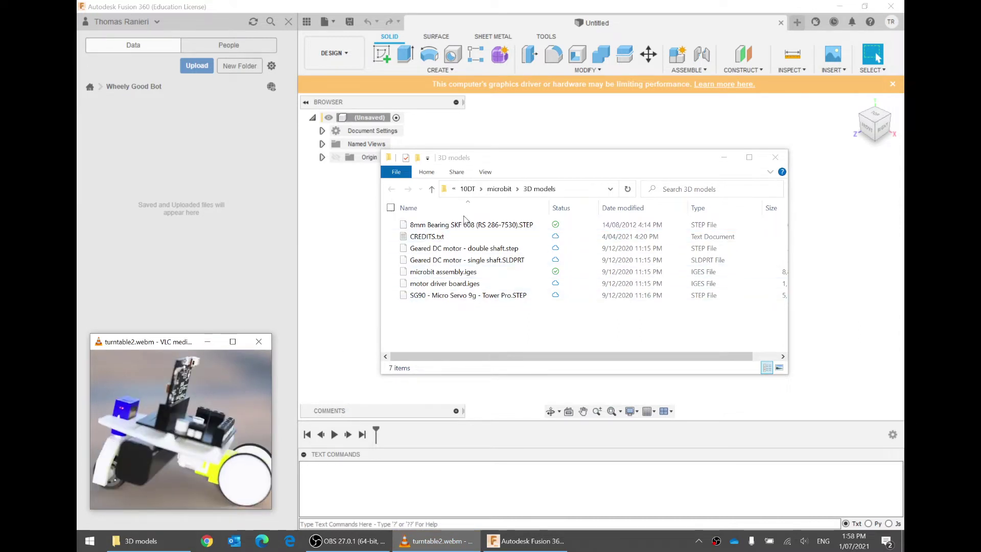
{"action": "left_click", "coordinate": [500, 321]}
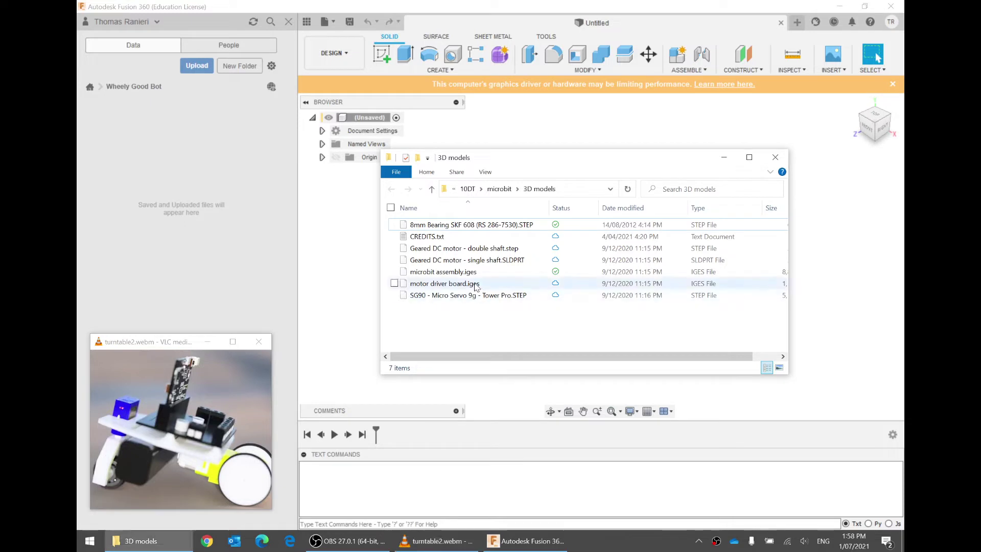
{"action": "left_click", "coordinate": [479, 252]}
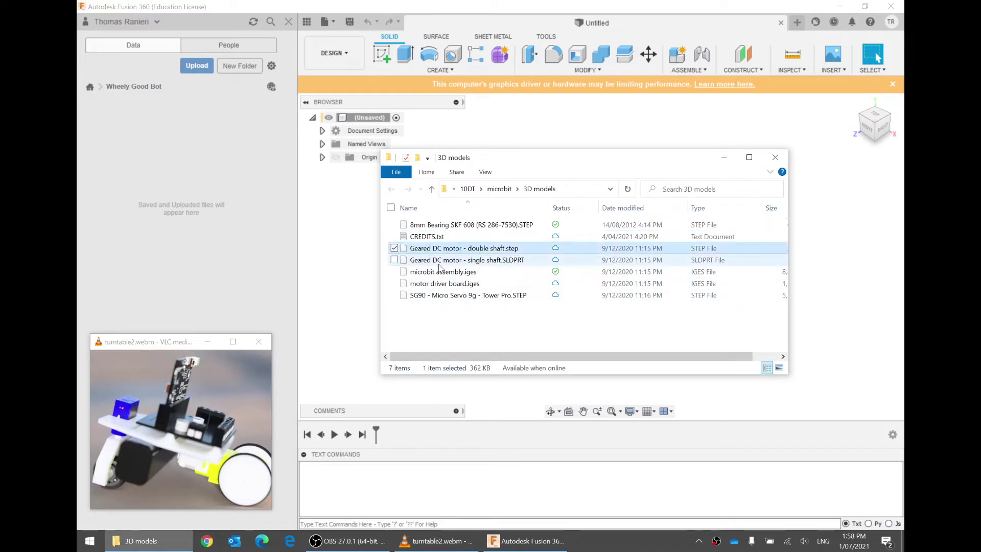
{"action": "left_click", "coordinate": [303, 274]}
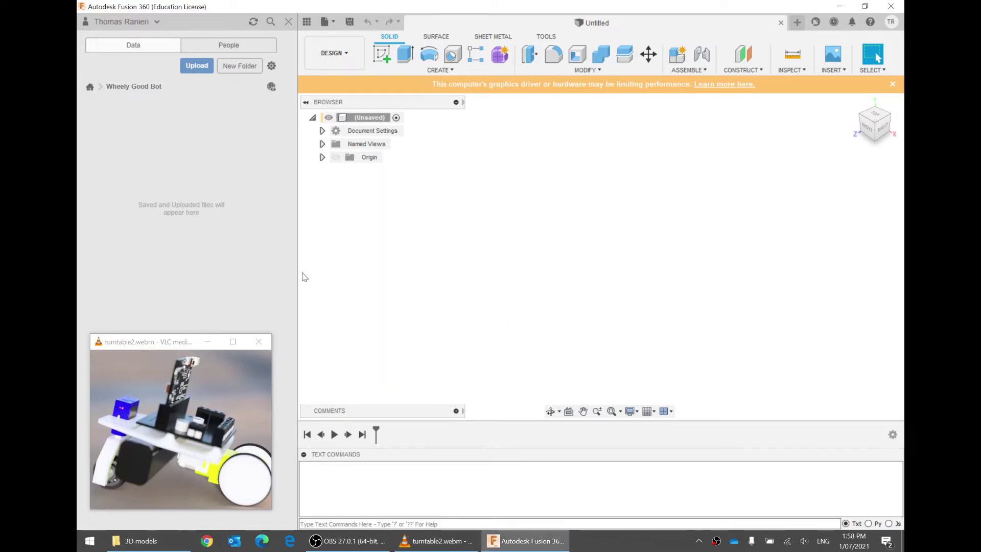
Step: Open Geared DC motor - double shaft.step from the computer's 3D models folder as a new document
{"action": "left_click", "coordinate": [327, 23]}
{"action": "left_click", "coordinate": [355, 99]}
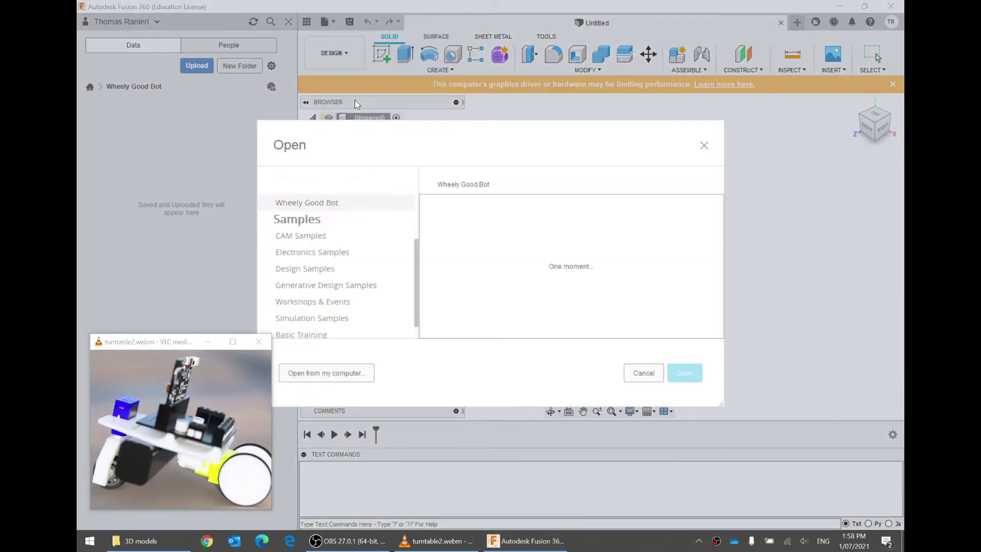
{"action": "left_click", "coordinate": [333, 373]}
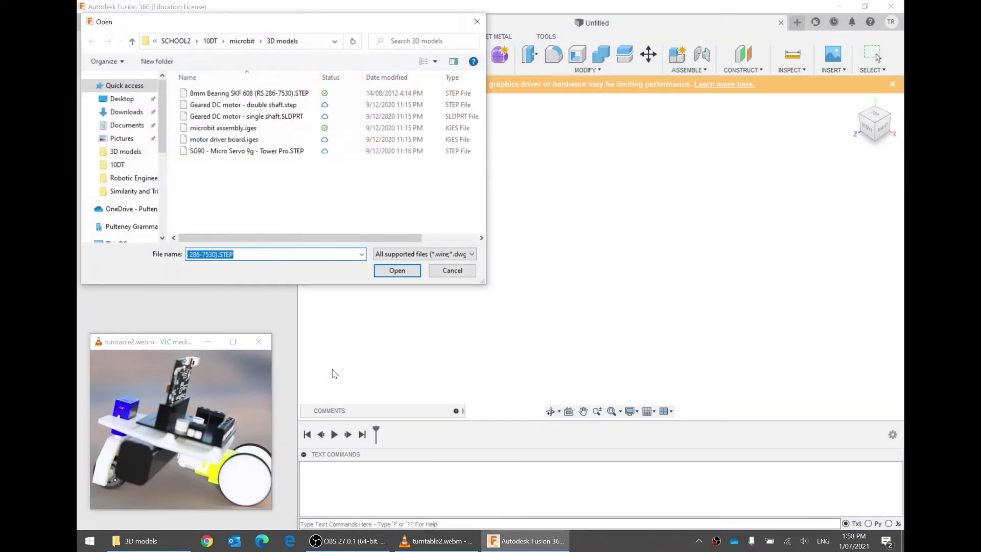
{"action": "left_click", "coordinate": [276, 106]}
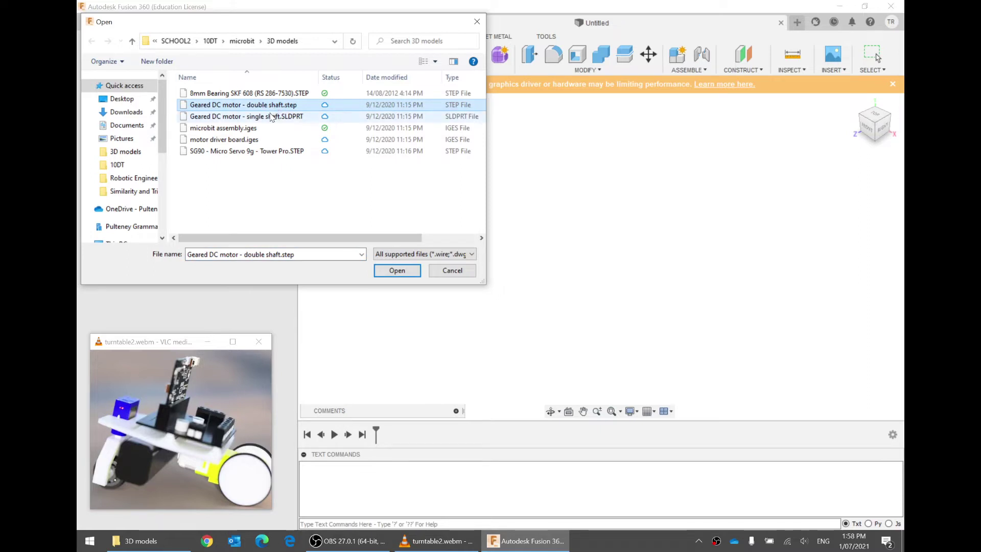
{"action": "left_click", "coordinate": [271, 117]}
{"action": "left_click", "coordinate": [185, 460]}
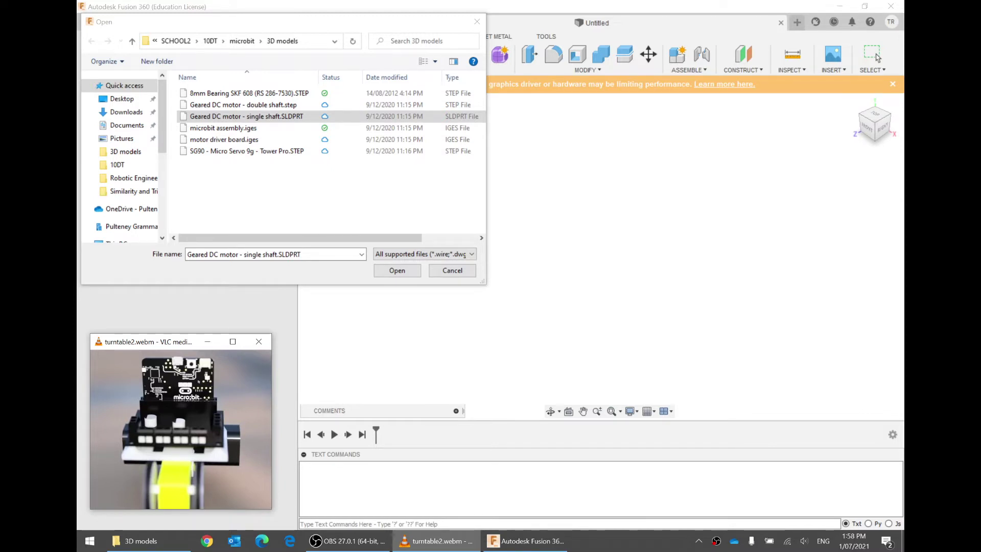
{"action": "left_click", "coordinate": [290, 105]}
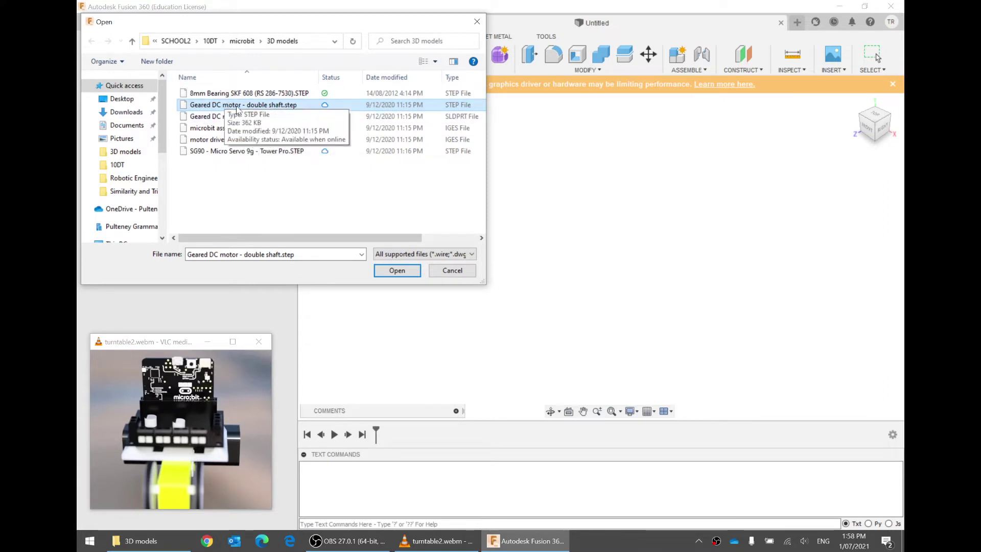
{"action": "left_click", "coordinate": [403, 271]}
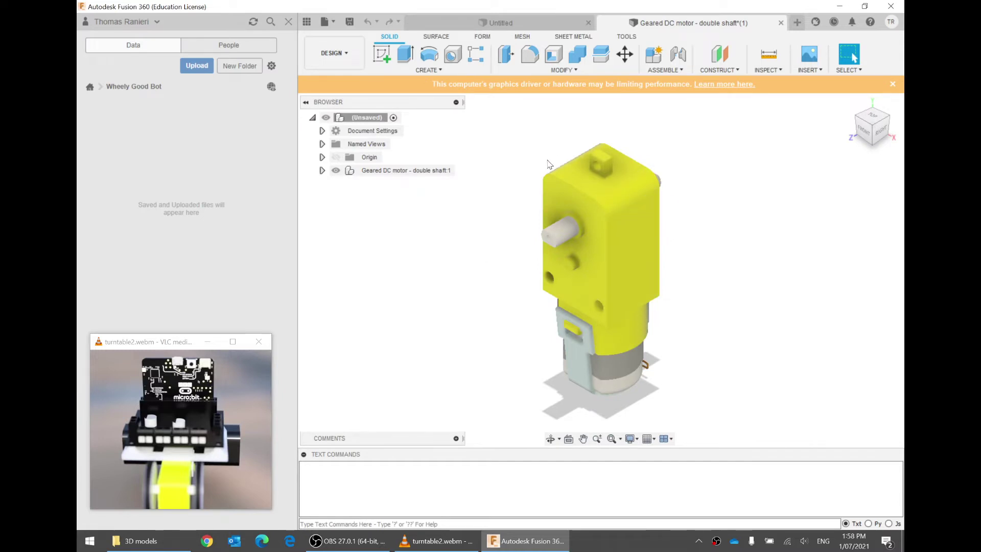
{"action": "left_click", "coordinate": [498, 23]}
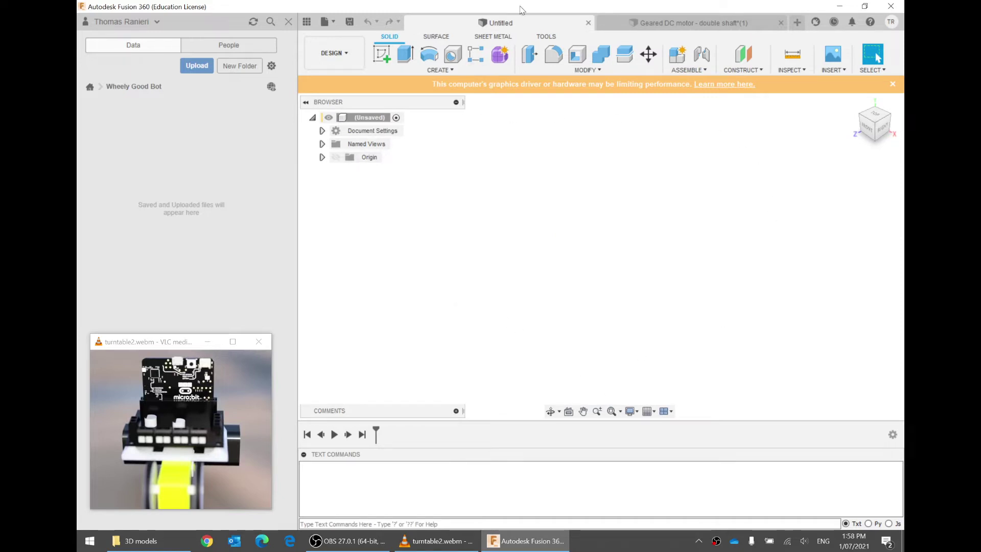
{"action": "left_click", "coordinate": [642, 21]}
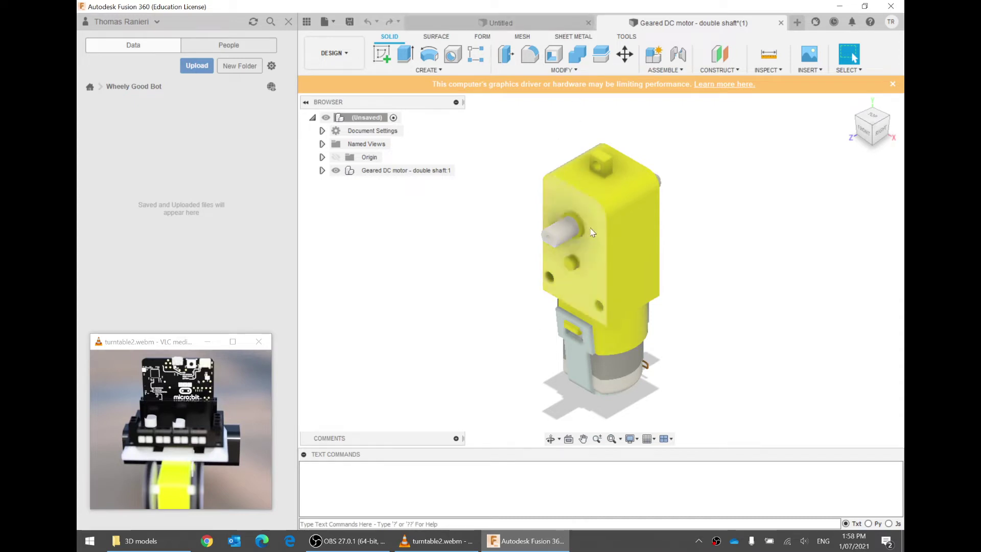
{"action": "left_click", "coordinate": [530, 23]}
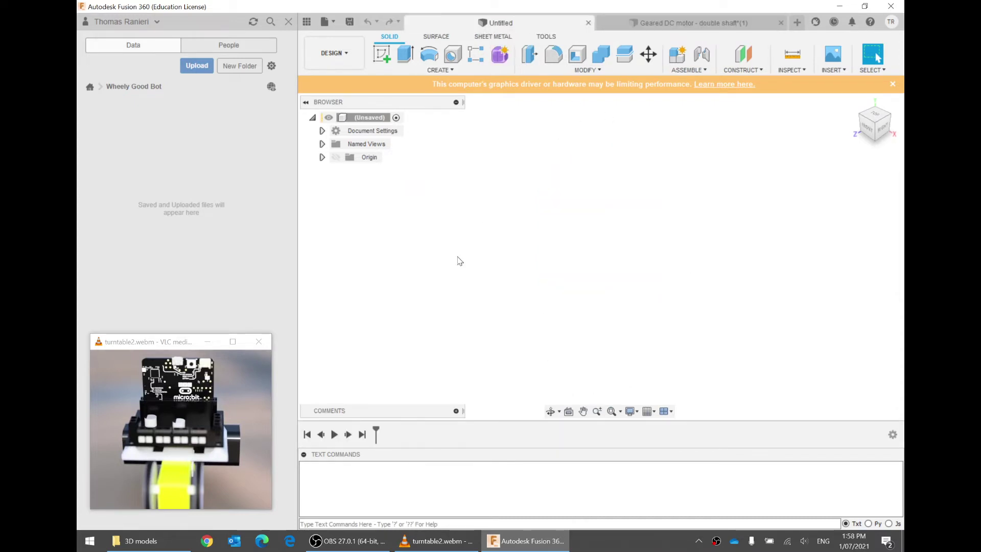
{"action": "left_click", "coordinate": [659, 23]}
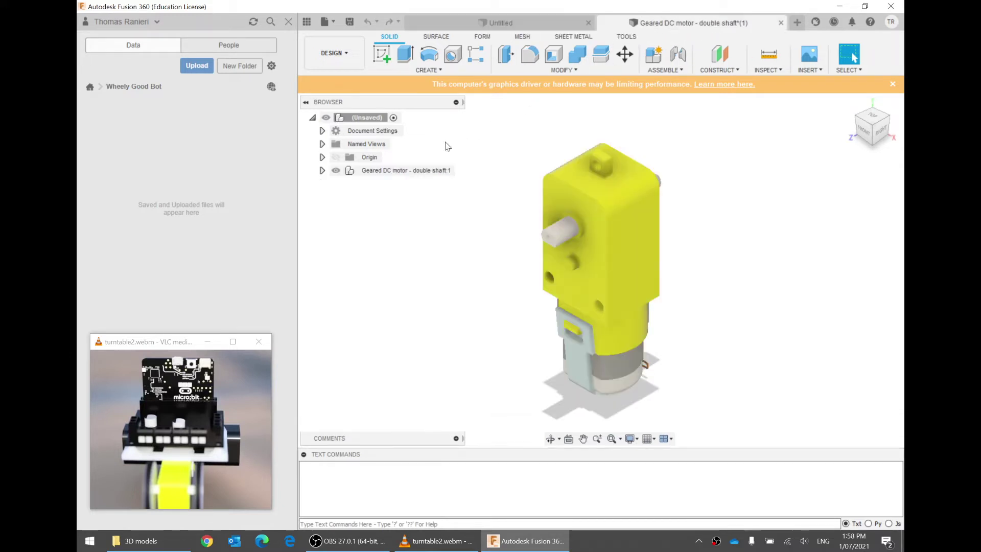
Step: Copy the whole Geared DC motor - double shaft component from its imported document
{"action": "left_click", "coordinate": [373, 170]}
{"action": "right_click", "coordinate": [371, 167]}
{"action": "left_click", "coordinate": [354, 181]}
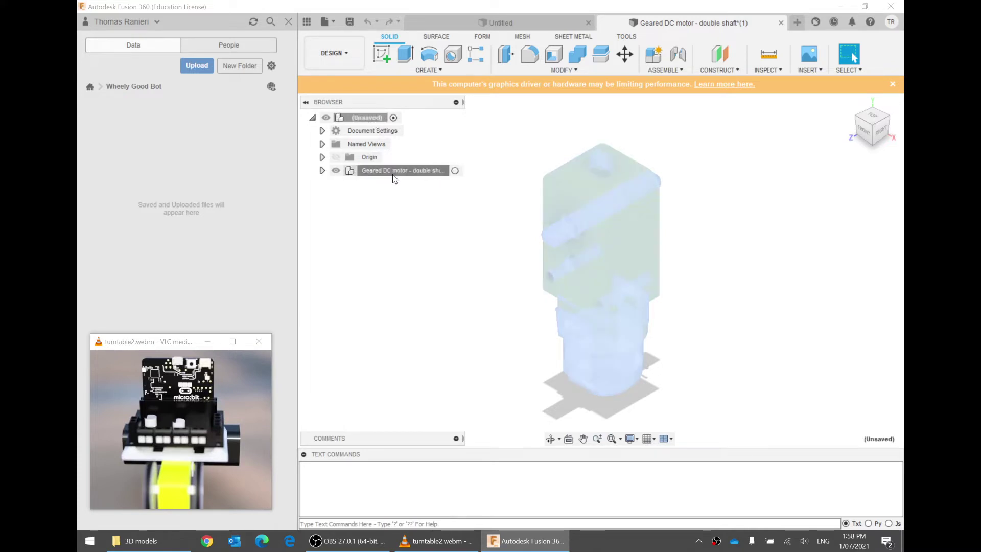
{"action": "left_click", "coordinate": [363, 171]}
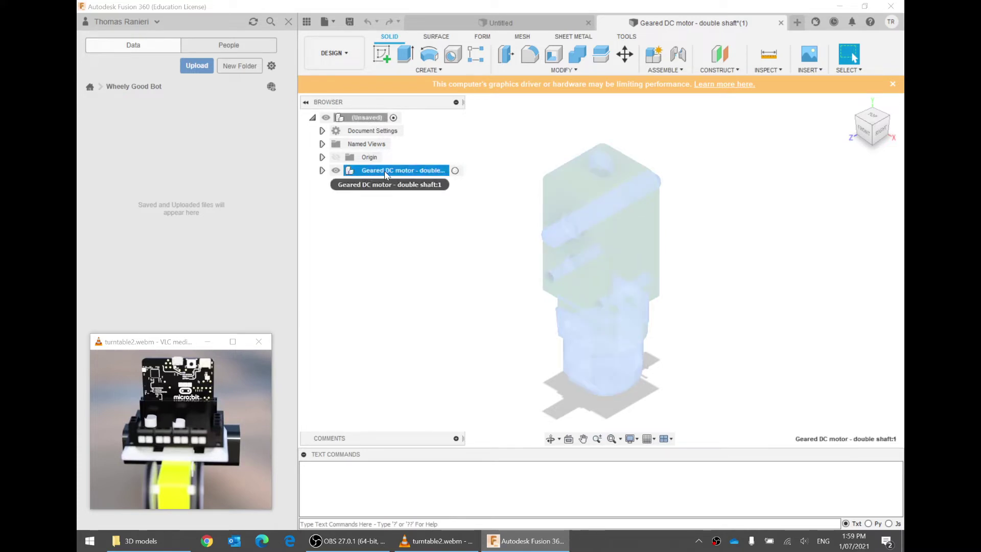
{"action": "right_click", "coordinate": [386, 175]}
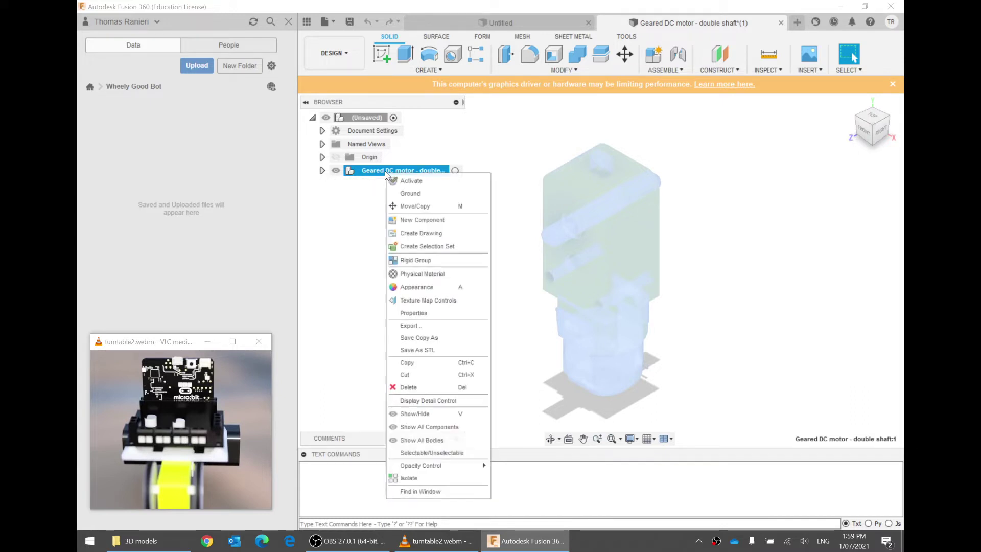
{"action": "left_click", "coordinate": [465, 362]}
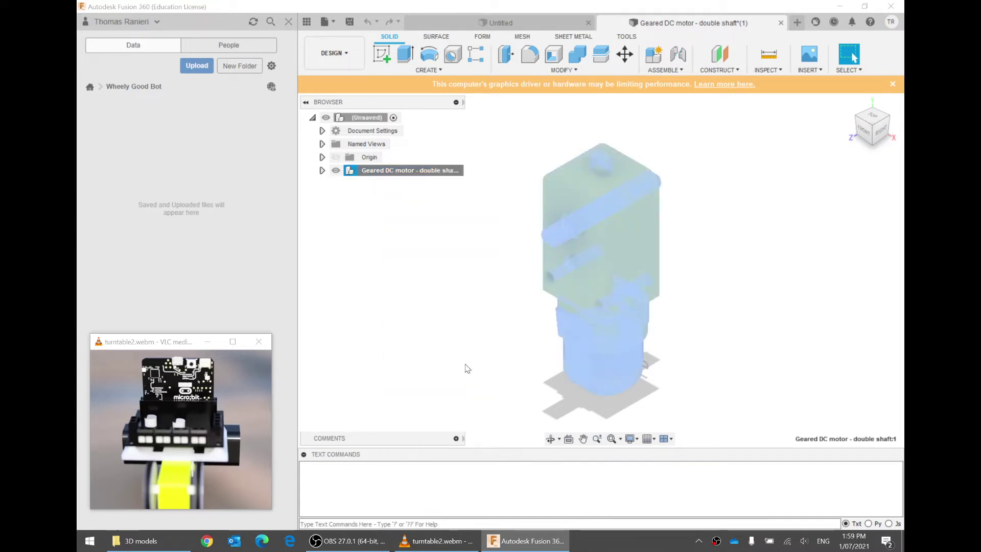
Step: Paste the copied motor as a new component into the Untitled design, accepting its default position
{"action": "left_click", "coordinate": [528, 16]}
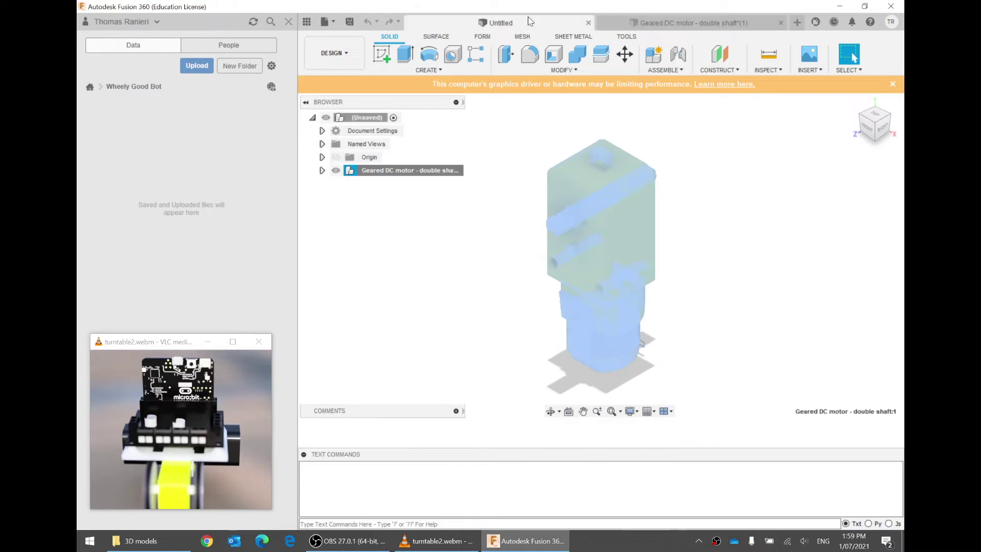
{"action": "right_click", "coordinate": [406, 218]}
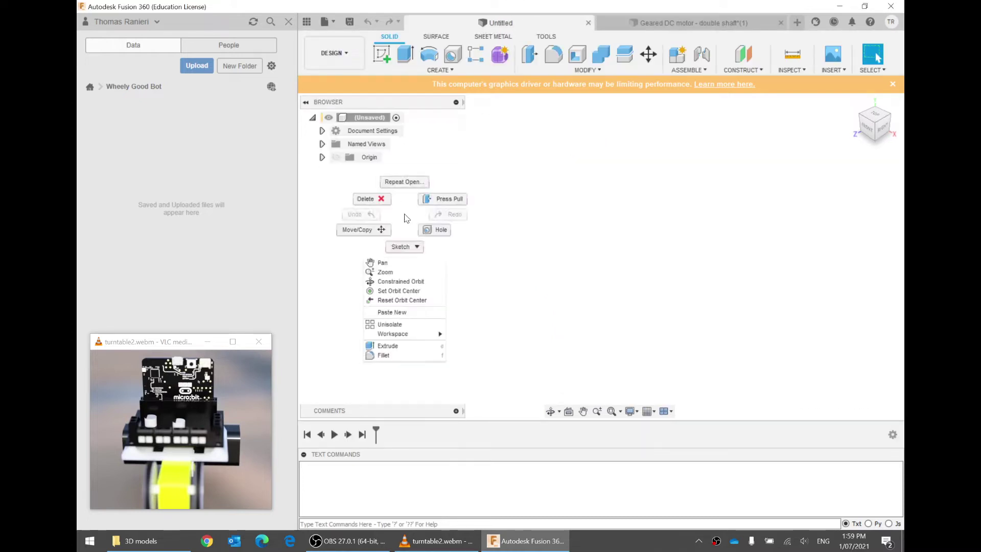
{"action": "left_click", "coordinate": [405, 316]}
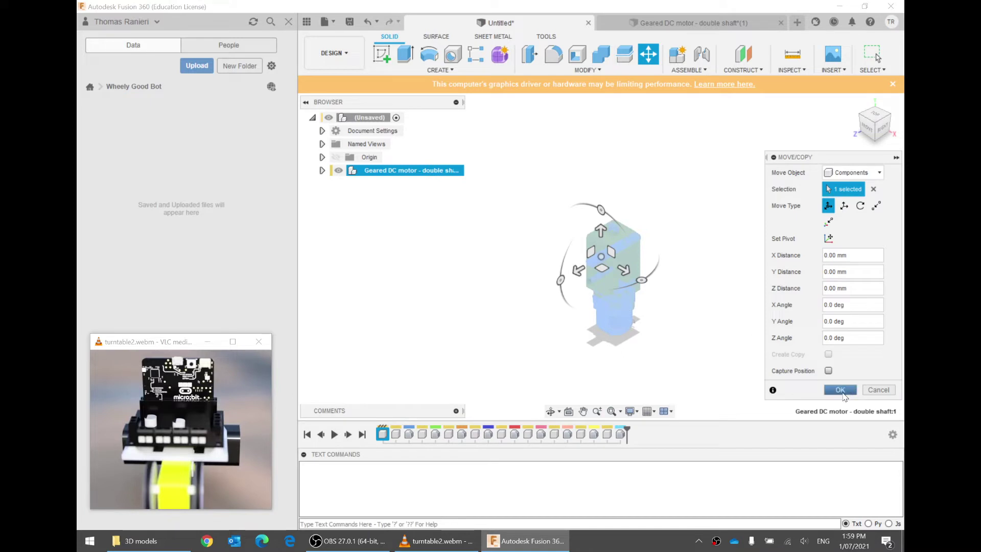
{"action": "left_click", "coordinate": [840, 390]}
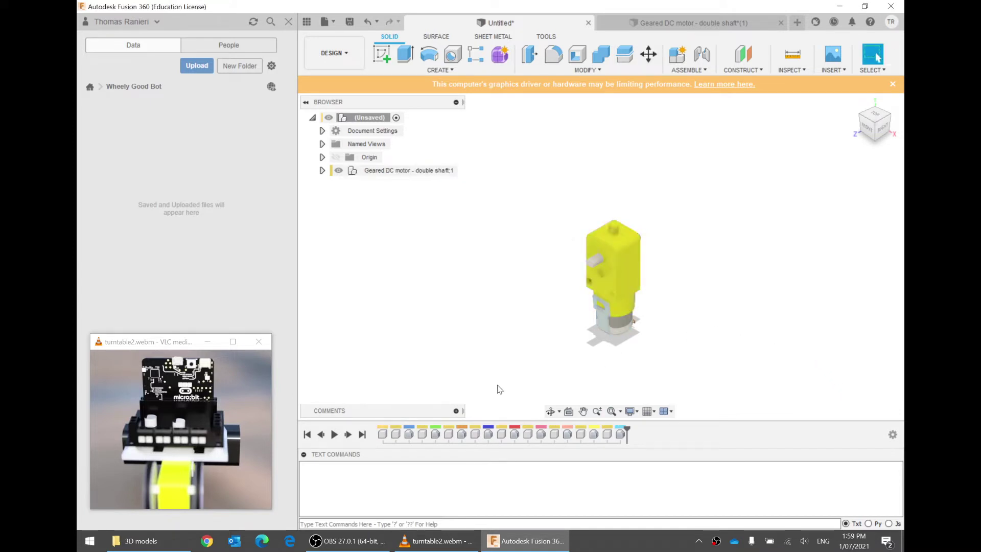
Step: Open microbit assembly.iges from the computer's 3D models folder
{"action": "left_click", "coordinate": [325, 22]}
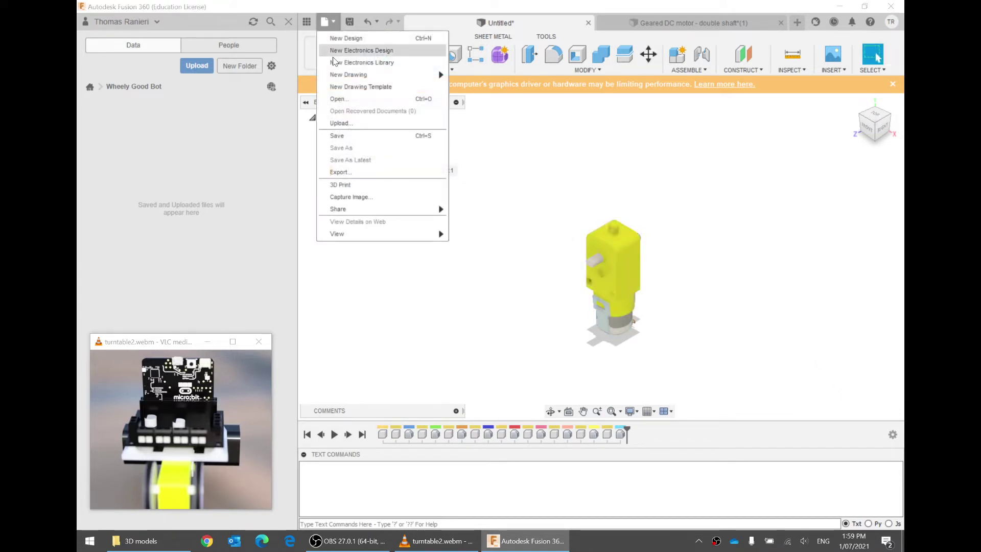
{"action": "left_click", "coordinate": [356, 99]}
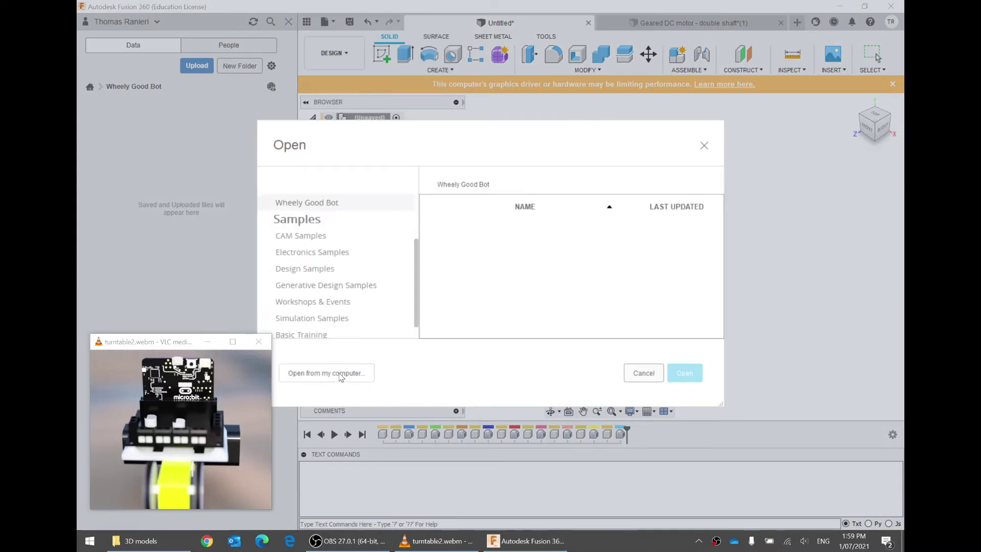
{"action": "left_click", "coordinate": [340, 373]}
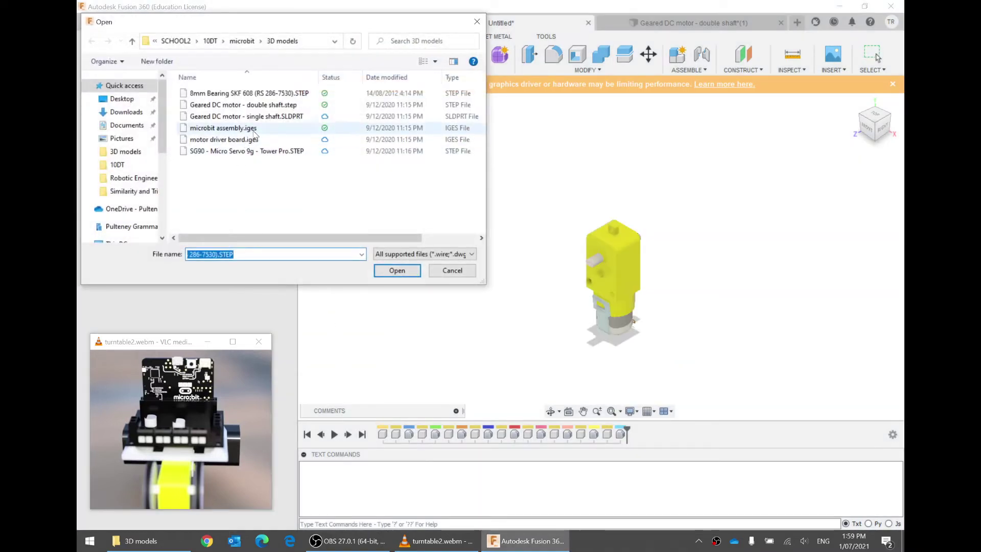
{"action": "double_click", "coordinate": [262, 130]}
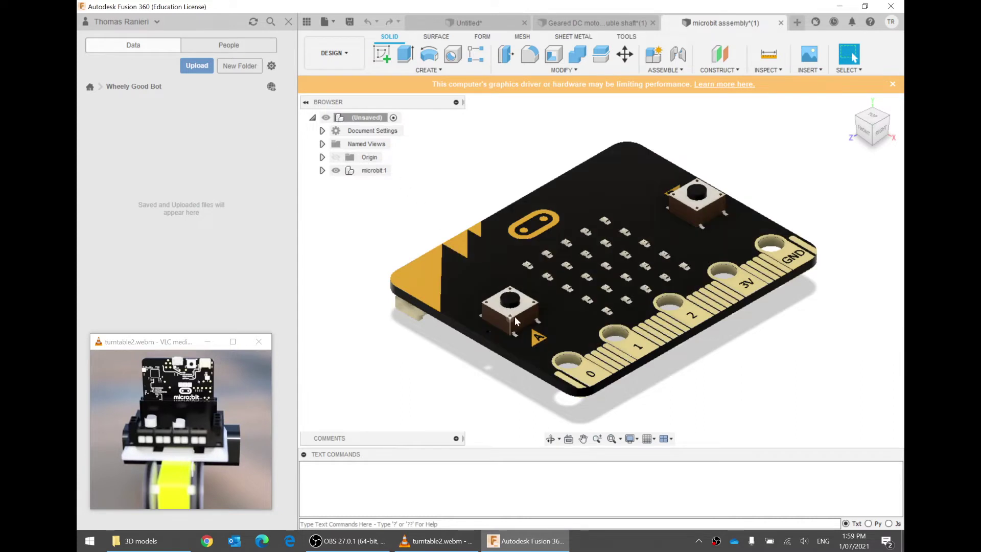
Step: Examine the subcomponents of the microbit component, such as the Micro USB port and an LED, and highlight the whole board
{"action": "left_click", "coordinate": [322, 170]}
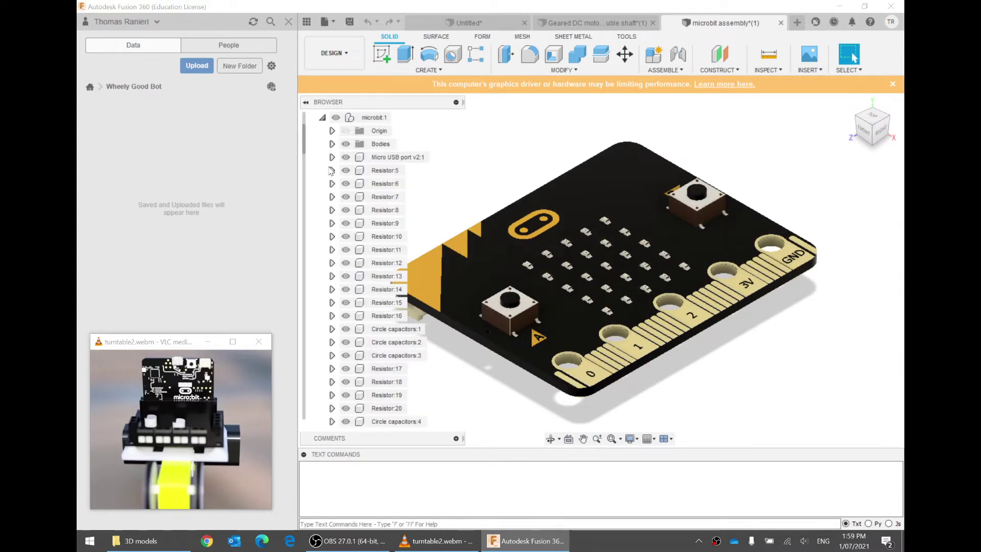
{"action": "left_click", "coordinate": [379, 211]}
{"action": "left_click", "coordinate": [393, 159]}
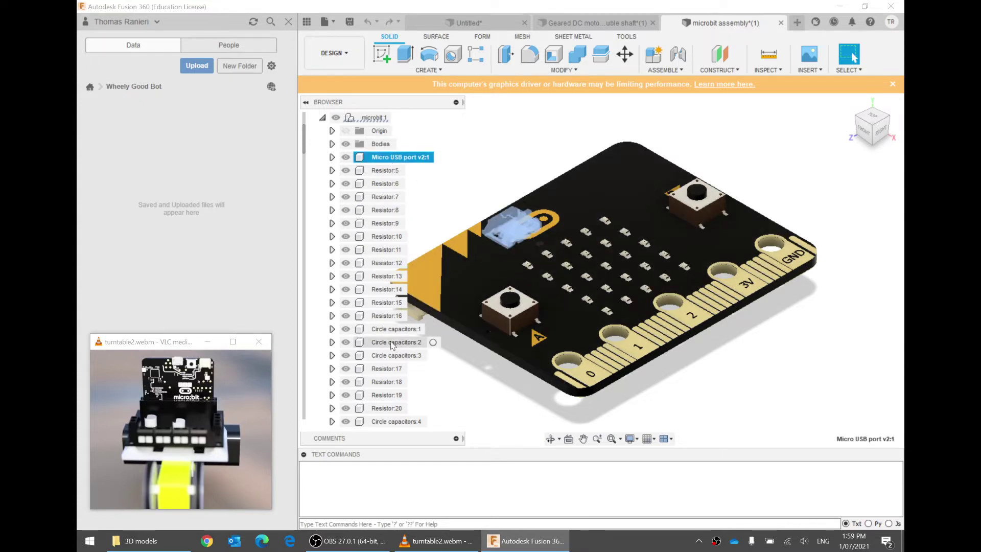
{"action": "scroll", "coordinate": [394, 401], "scroll_direction": "down", "scroll_amount": 2}
{"action": "scroll", "coordinate": [394, 401], "scroll_direction": "down", "scroll_amount": 2}
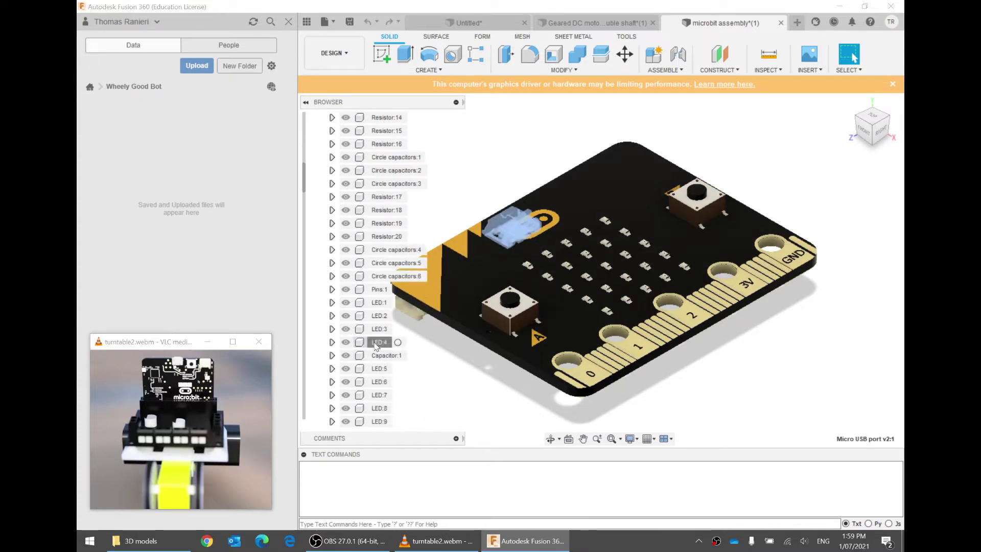
{"action": "left_click", "coordinate": [379, 342]}
{"action": "scroll", "coordinate": [378, 320], "scroll_direction": "down", "scroll_amount": 1}
{"action": "scroll", "coordinate": [378, 317], "scroll_direction": "up", "scroll_amount": 6}
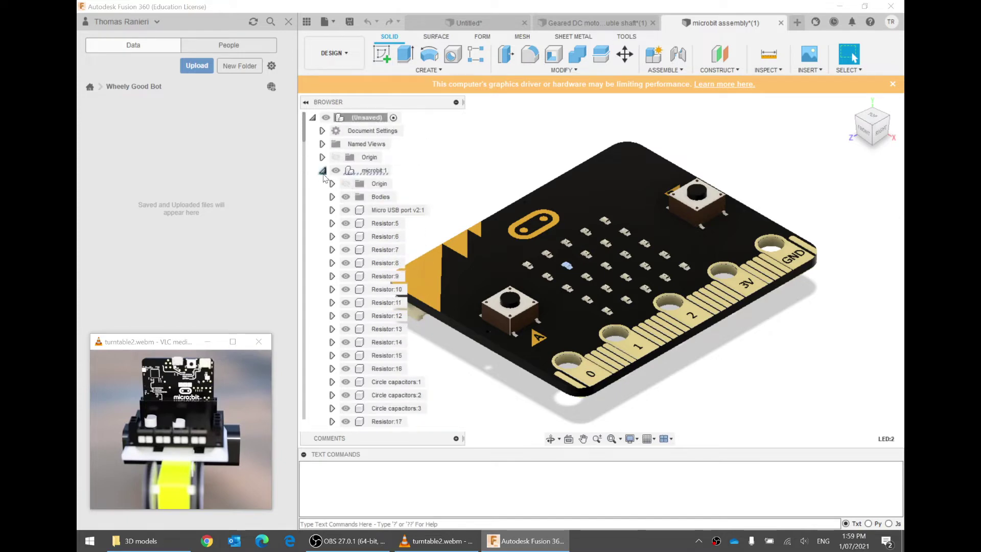
{"action": "left_click", "coordinate": [322, 171]}
{"action": "left_click", "coordinate": [368, 172]}
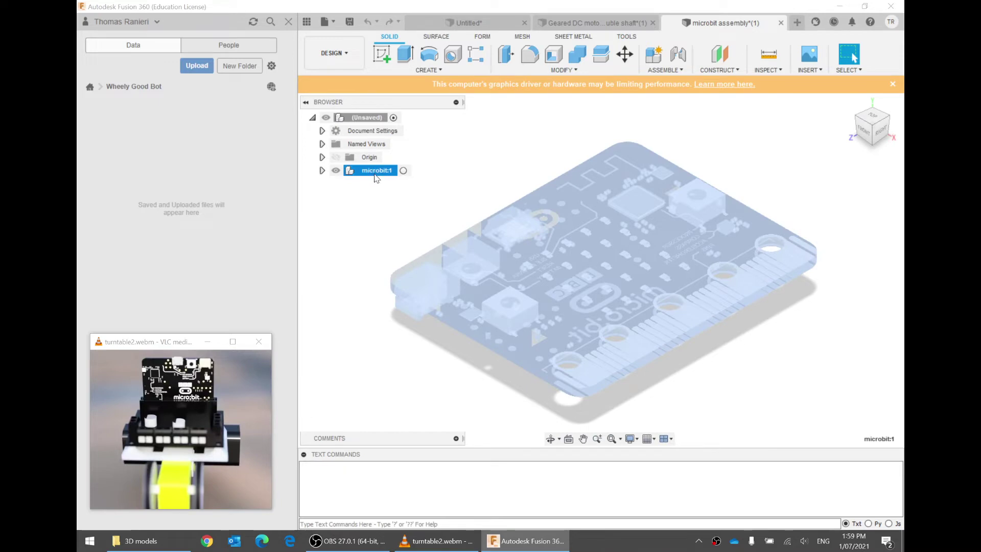
{"action": "left_click", "coordinate": [485, 156]}
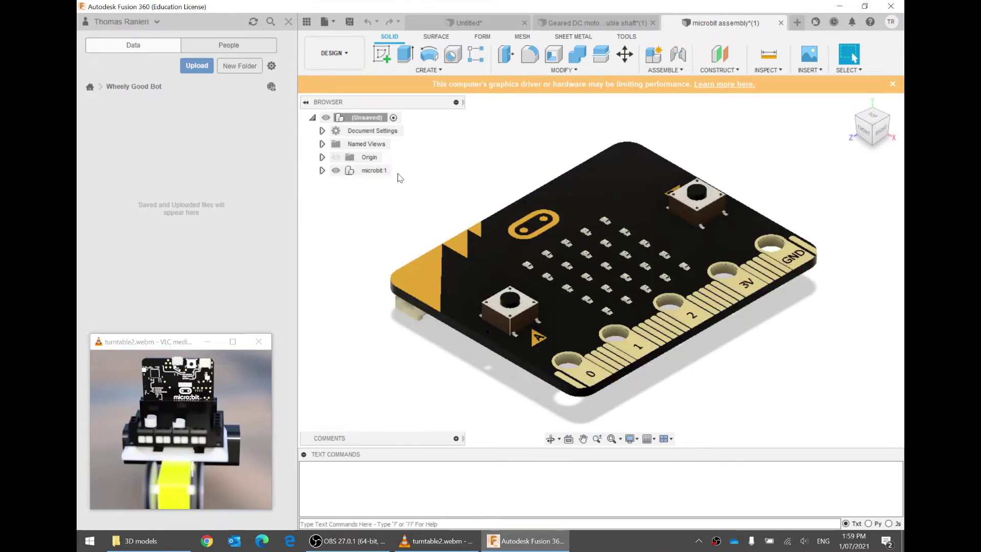
Step: Copy the whole microbit component and paste it as new into the Untitled design, moved about -36.4 mm in X and 31.2 mm in Z
{"action": "right_click", "coordinate": [360, 170]}
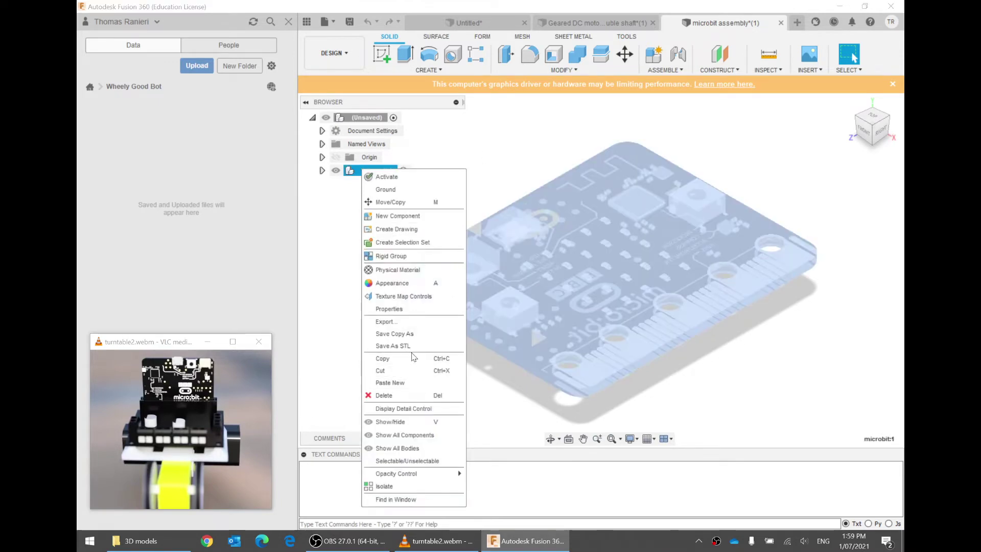
{"action": "left_click", "coordinate": [413, 357]}
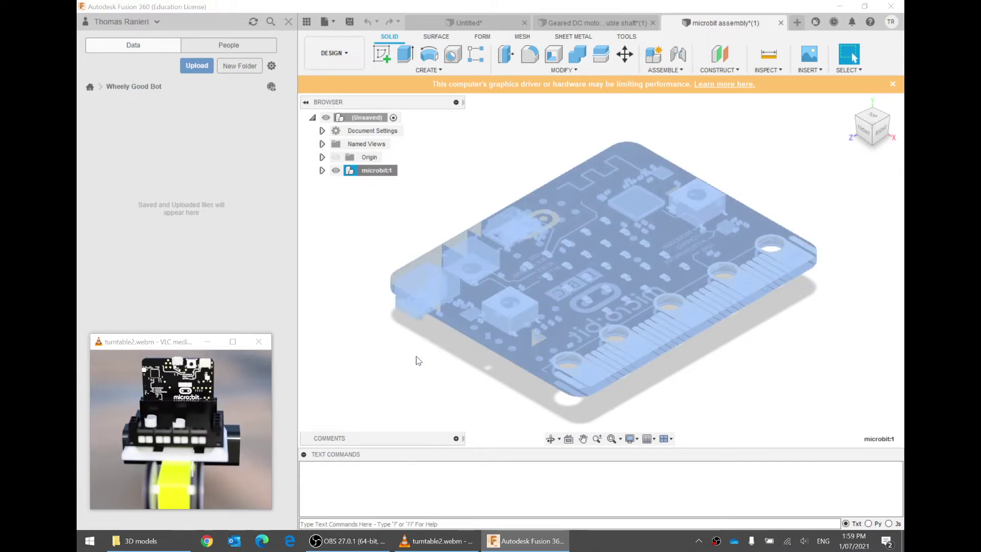
{"action": "left_click", "coordinate": [458, 23]}
{"action": "right_click", "coordinate": [507, 219]}
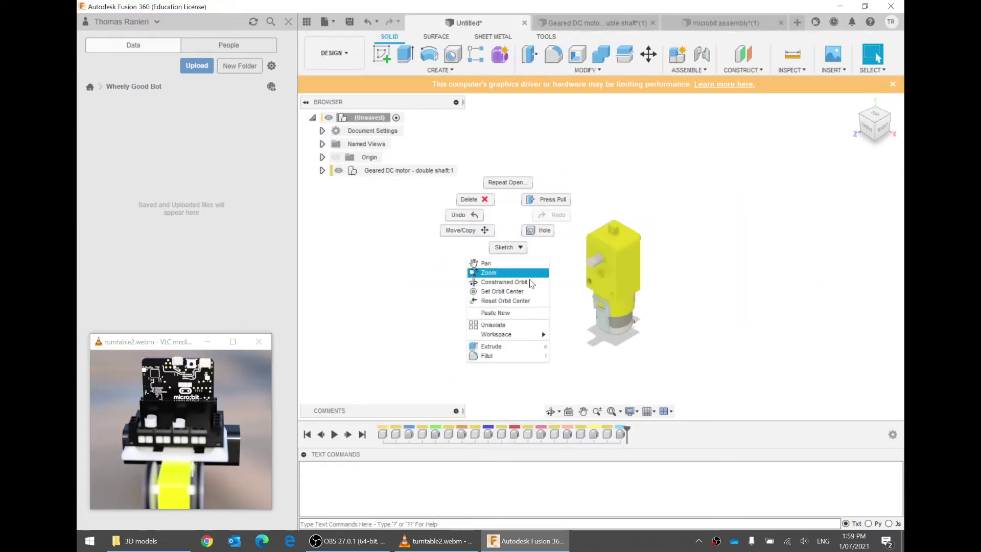
{"action": "left_click", "coordinate": [534, 317]}
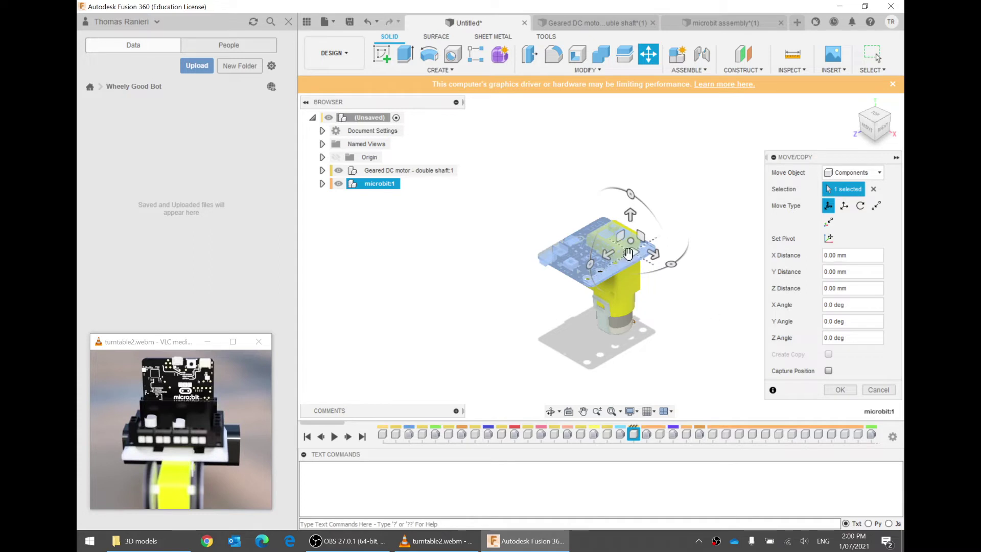
{"action": "left_click_drag", "start_coordinate": [629, 254], "coordinate": [540, 249]}
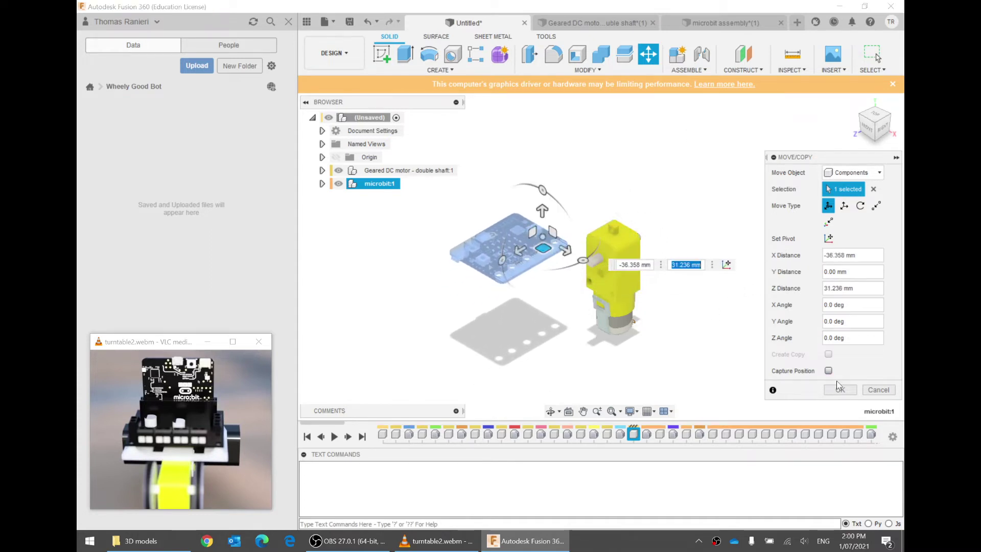
{"action": "left_click", "coordinate": [842, 391]}
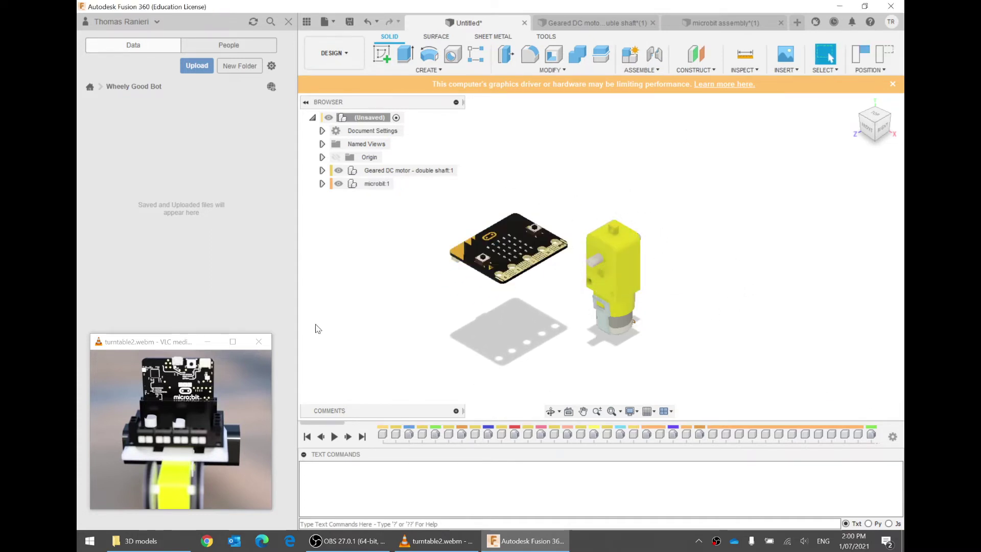
Step: Open 8mm Bearing SKF 608 (RS 286-7530).STEP from the computer's 3D models folder
{"action": "left_click", "coordinate": [171, 537]}
{"action": "left_click", "coordinate": [446, 224]}
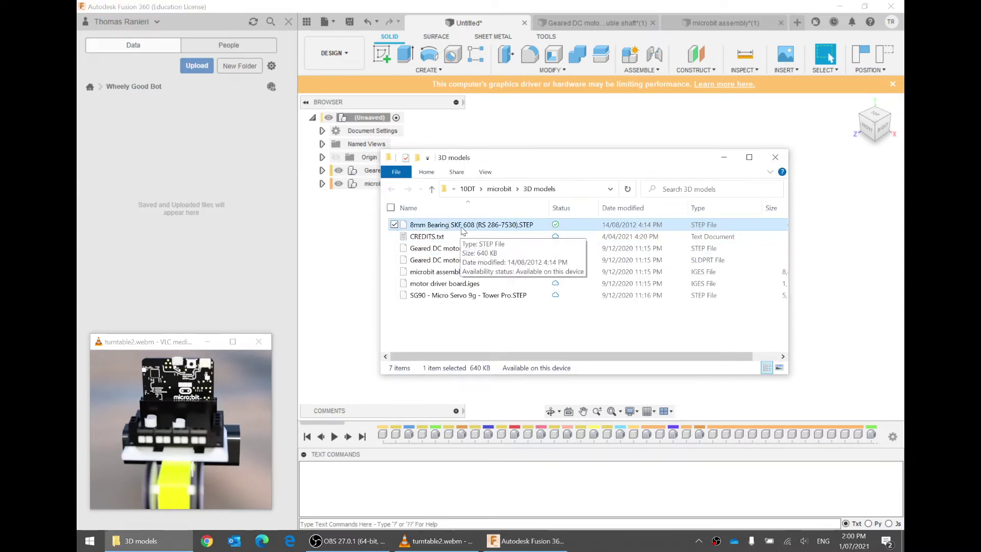
{"action": "left_click", "coordinate": [325, 21]}
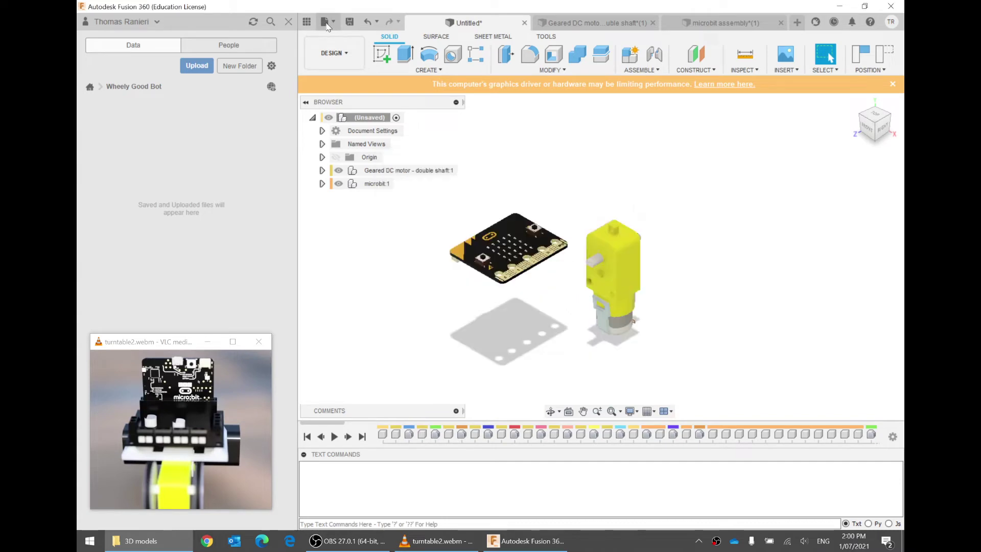
{"action": "left_click", "coordinate": [360, 99]}
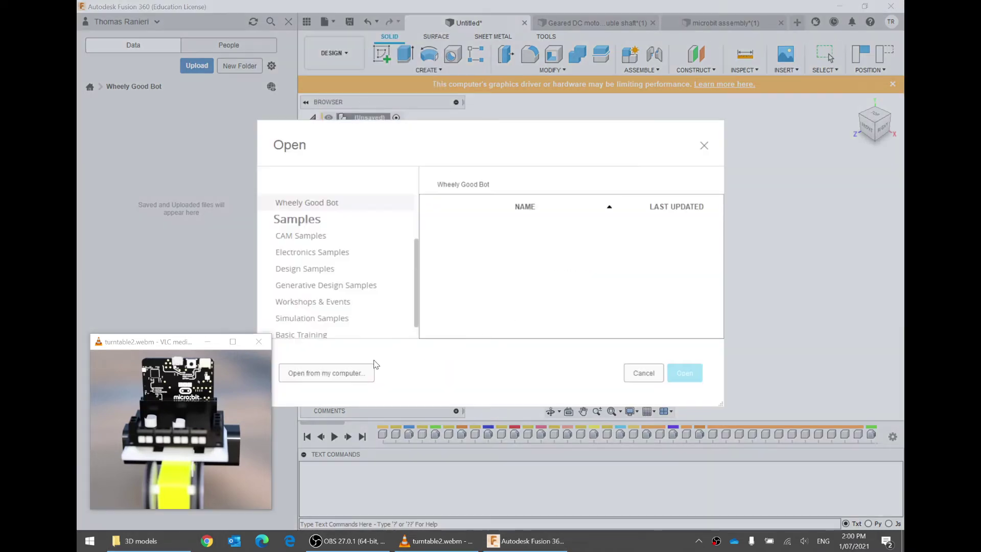
{"action": "left_click", "coordinate": [369, 372]}
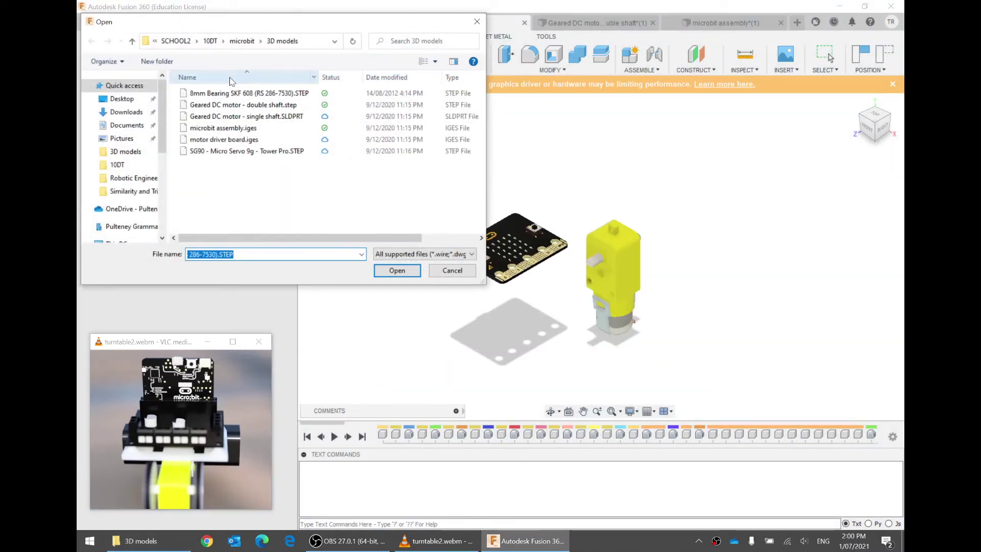
{"action": "left_click", "coordinate": [246, 94]}
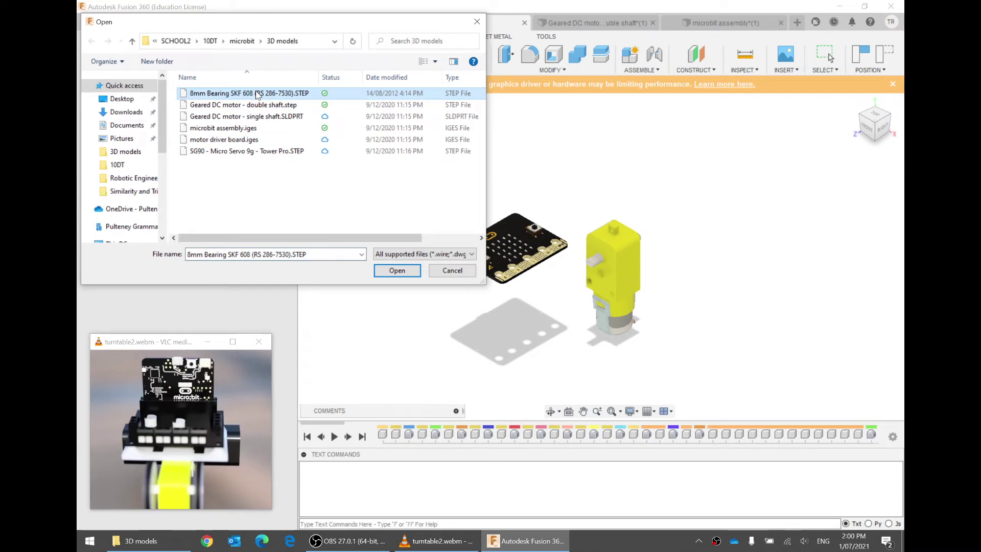
{"action": "left_click", "coordinate": [398, 270]}
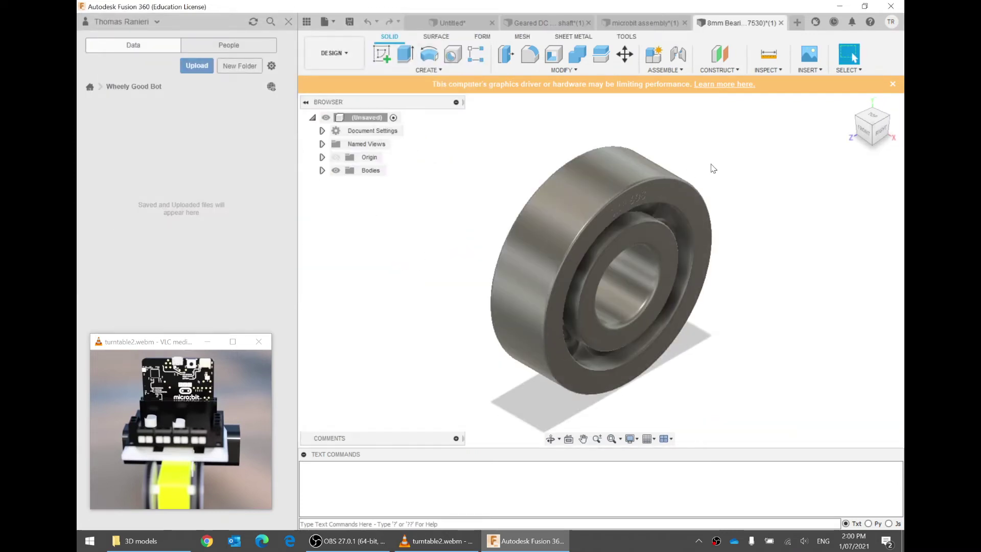
Step: Examine the separate bodies that make up the imported bearing, such as a ball, the inner ring and the outer ring
{"action": "left_click", "coordinate": [322, 171]}
{"action": "left_click", "coordinate": [381, 249]}
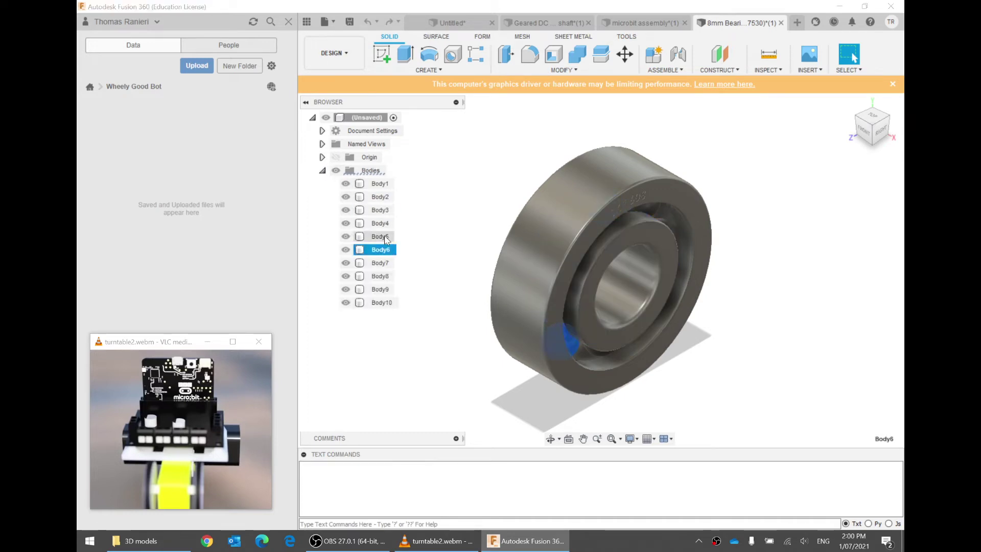
{"action": "left_click", "coordinate": [384, 181]}
{"action": "left_click", "coordinate": [548, 205]}
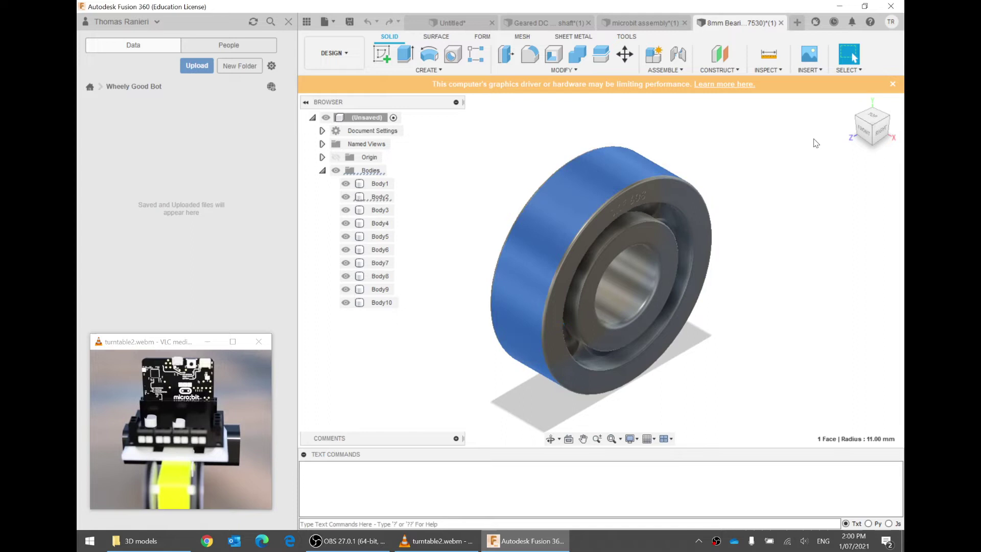
{"action": "left_click", "coordinate": [789, 211]}
{"action": "left_click", "coordinate": [384, 183]}
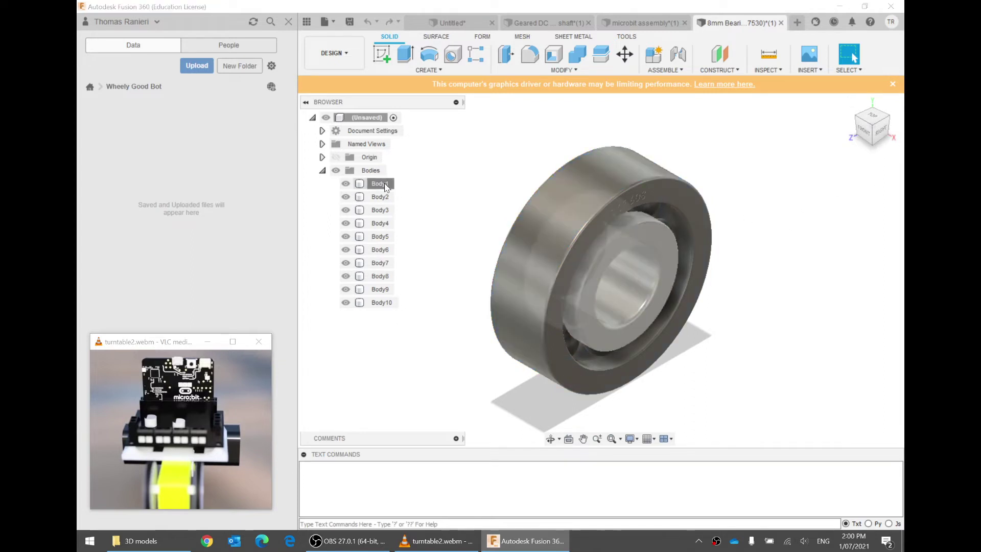
{"action": "left_click", "coordinate": [879, 129]}
{"action": "left_click_drag", "start_coordinate": [887, 117], "coordinate": [860, 135]}
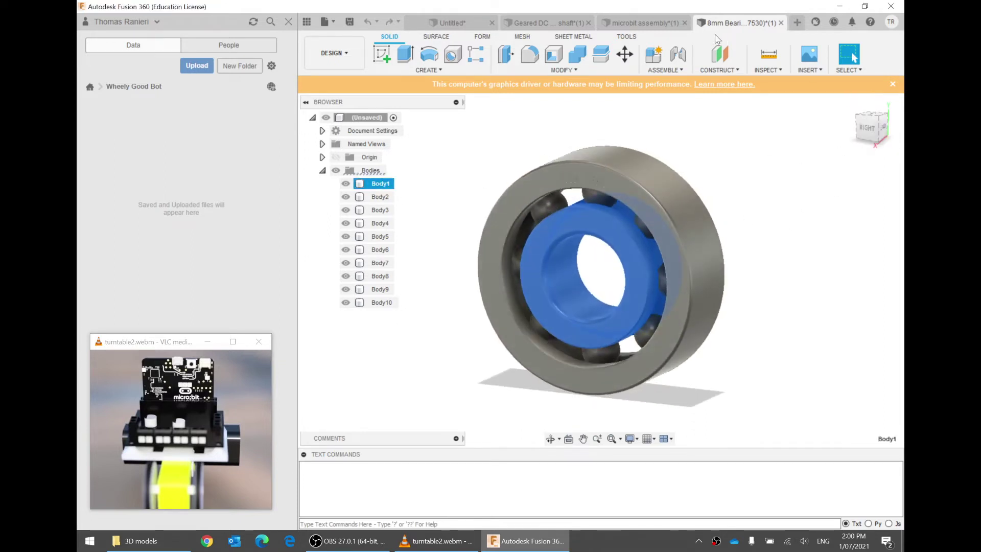
Step: Return to the microbit assembly document and highlight the whole microbit component to compare its structure with the bearing's loose bodies
{"action": "left_click", "coordinate": [642, 26]}
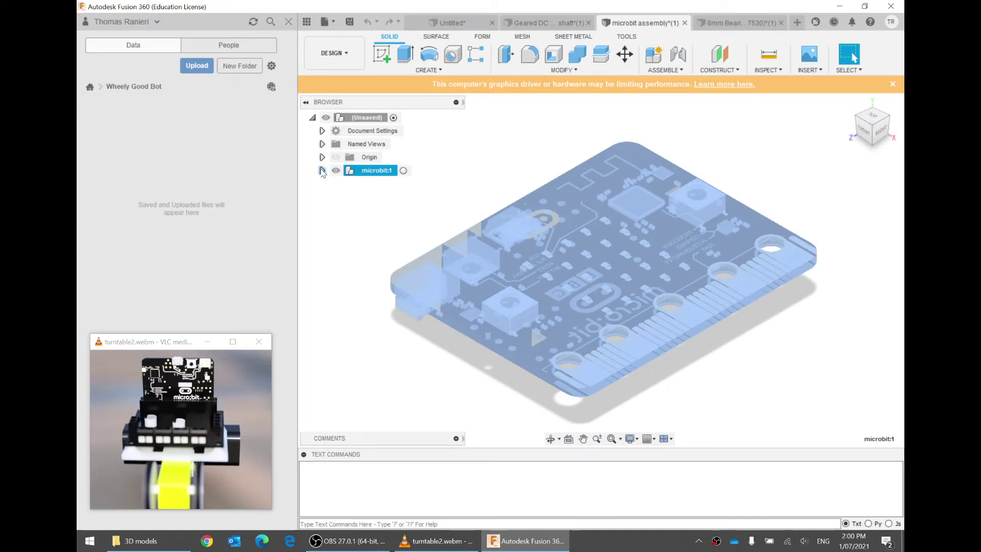
{"action": "left_click", "coordinate": [477, 193]}
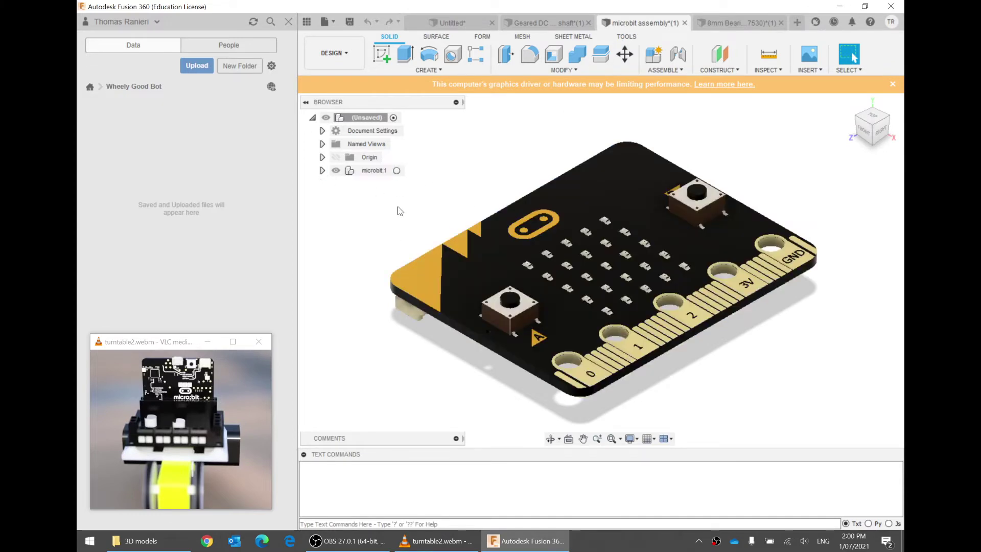
{"action": "left_click", "coordinate": [382, 172]}
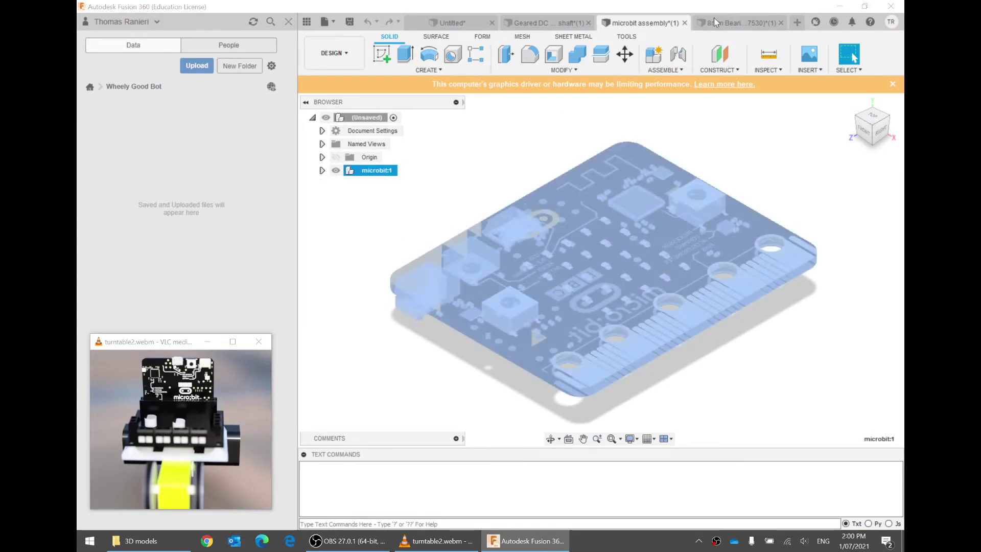
{"action": "left_click", "coordinate": [326, 193]}
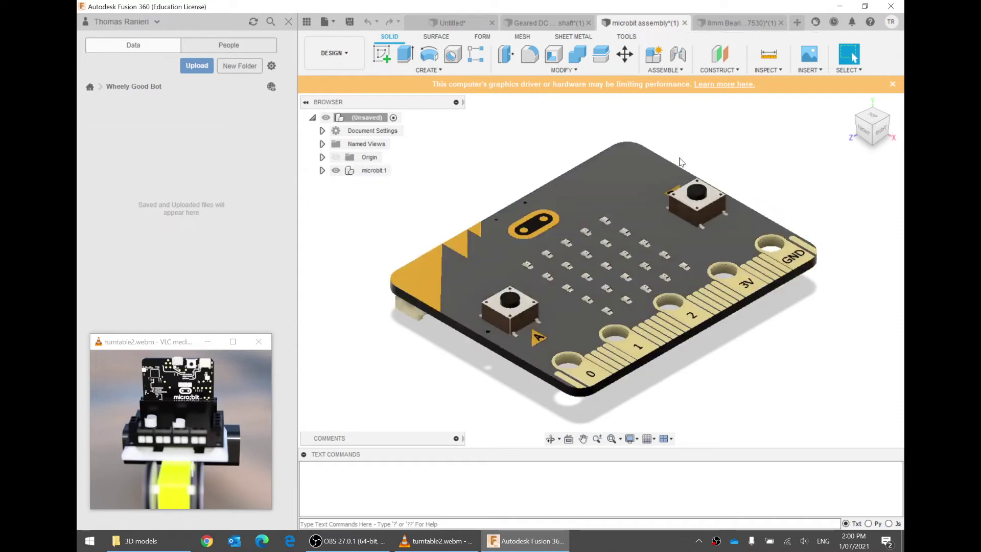
Step: Inspect the reset button's individual faces on the back of the micro:bit, and highlight the entire board as one component
{"action": "left_click_drag", "start_coordinate": [872, 131], "coordinate": [888, 74]}
{"action": "middle_click_drag", "start_coordinate": [448, 200], "coordinate": [481, 242], "text": "shift"}
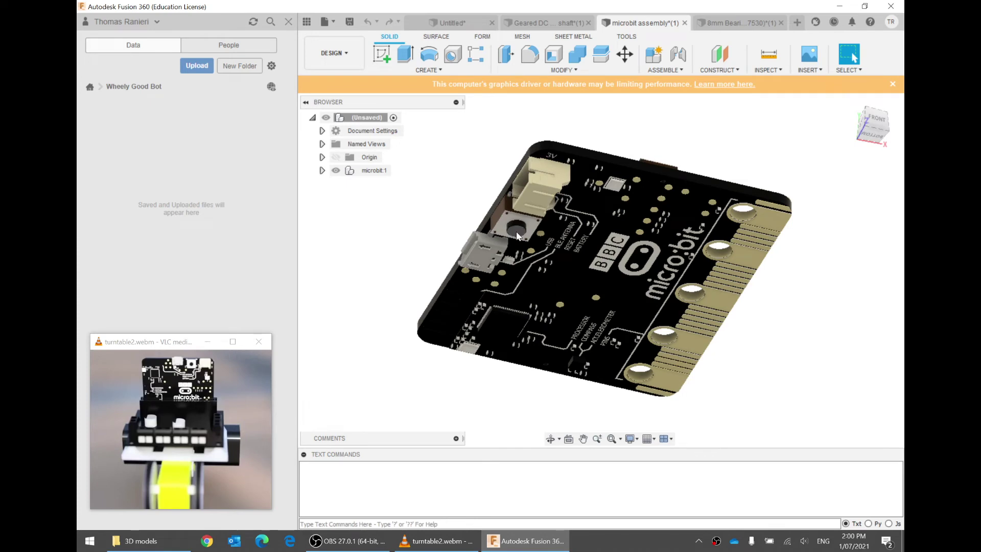
{"action": "scroll", "coordinate": [516, 235], "scroll_direction": "up", "scroll_amount": 5}
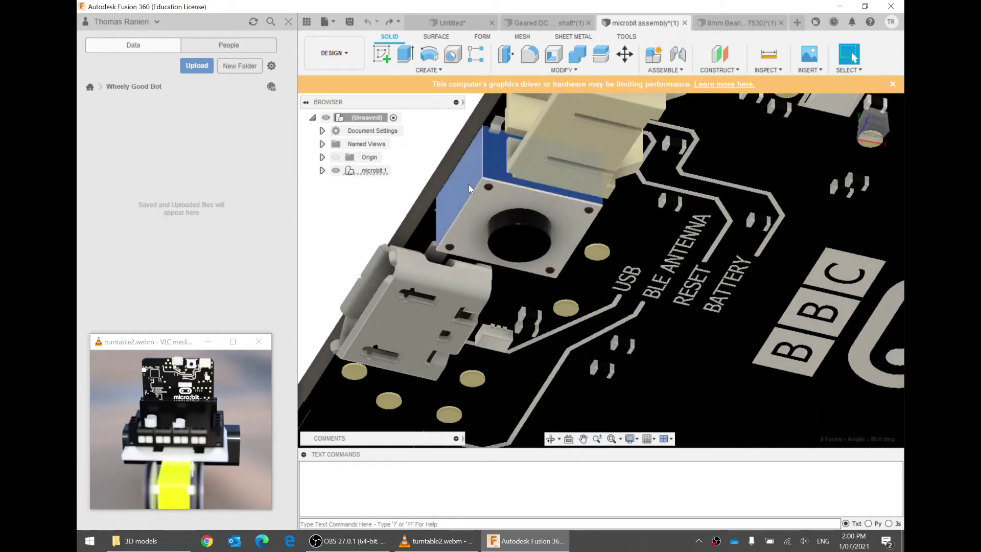
{"action": "left_click", "coordinate": [528, 231], "text": "ctrl"}
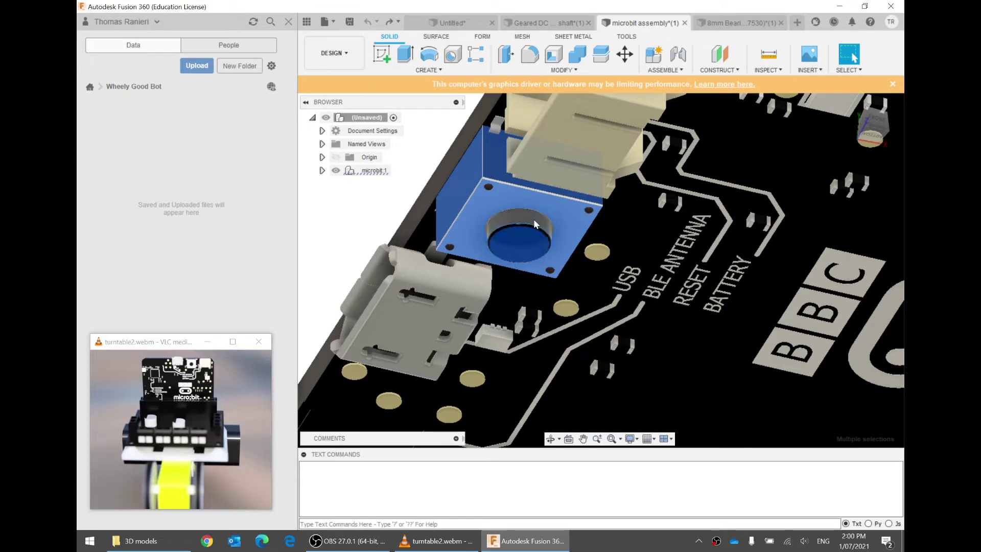
{"action": "left_click", "coordinate": [533, 219], "text": "ctrl"}
{"action": "left_click", "coordinate": [371, 238]}
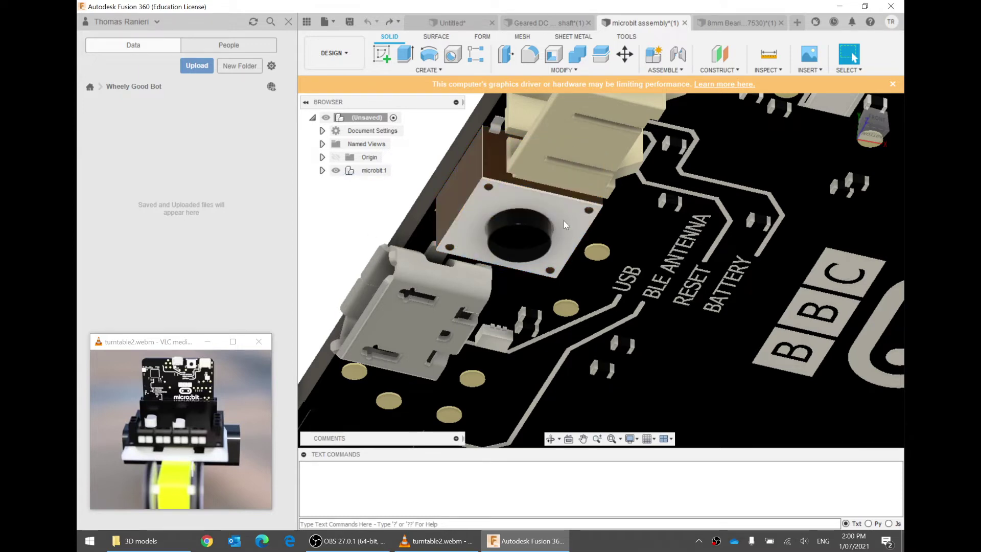
{"action": "scroll", "coordinate": [528, 228], "scroll_direction": "down", "scroll_amount": 10}
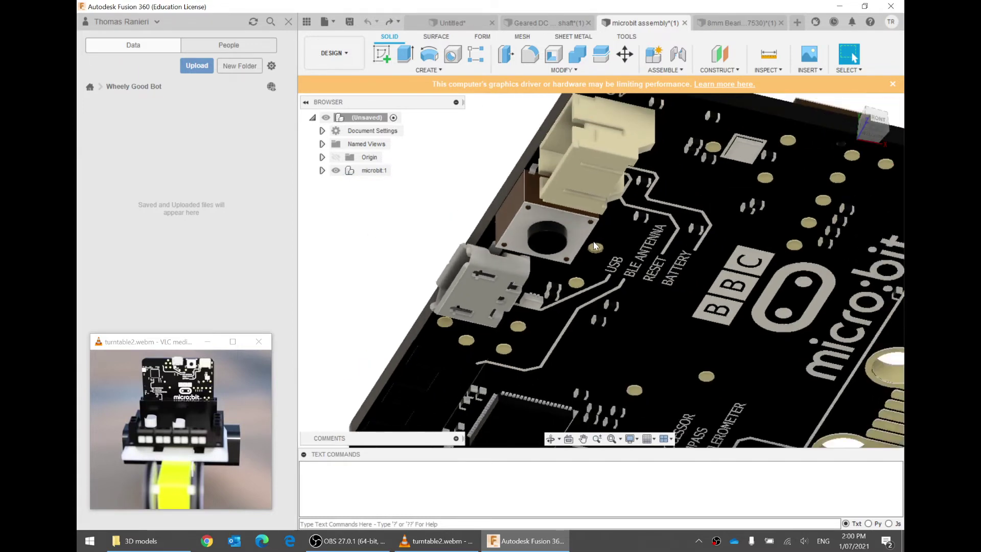
{"action": "middle_click_drag", "start_coordinate": [603, 253], "coordinate": [608, 205], "text": "shift"}
{"action": "middle_click_drag", "start_coordinate": [616, 283], "coordinate": [589, 308], "text": "shift"}
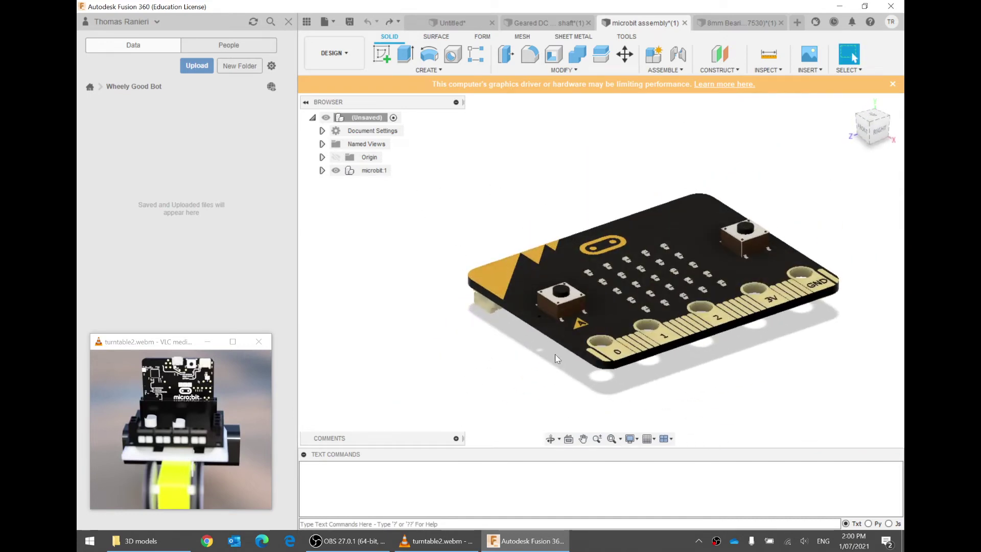
{"action": "left_click_drag", "start_coordinate": [700, 215], "coordinate": [697, 214]}
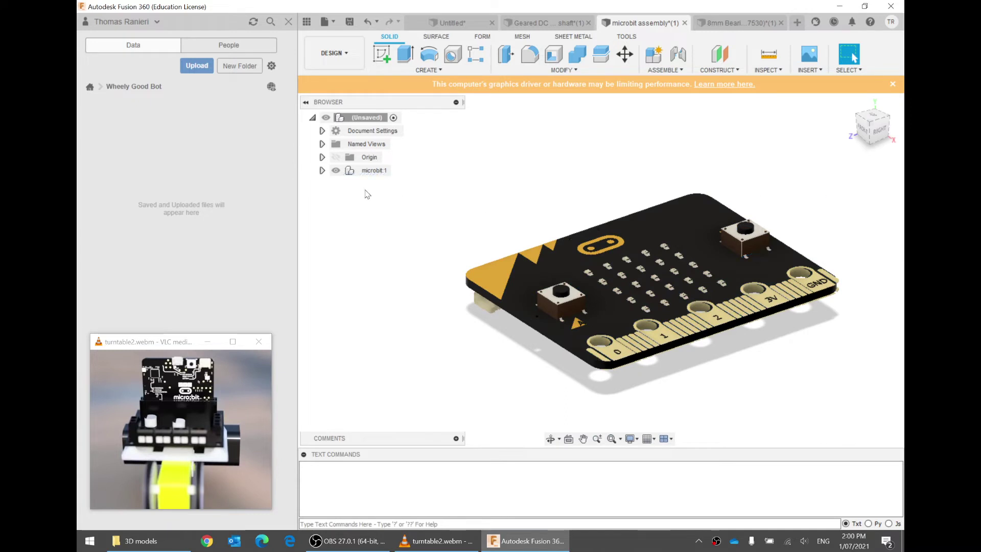
{"action": "left_click", "coordinate": [364, 170]}
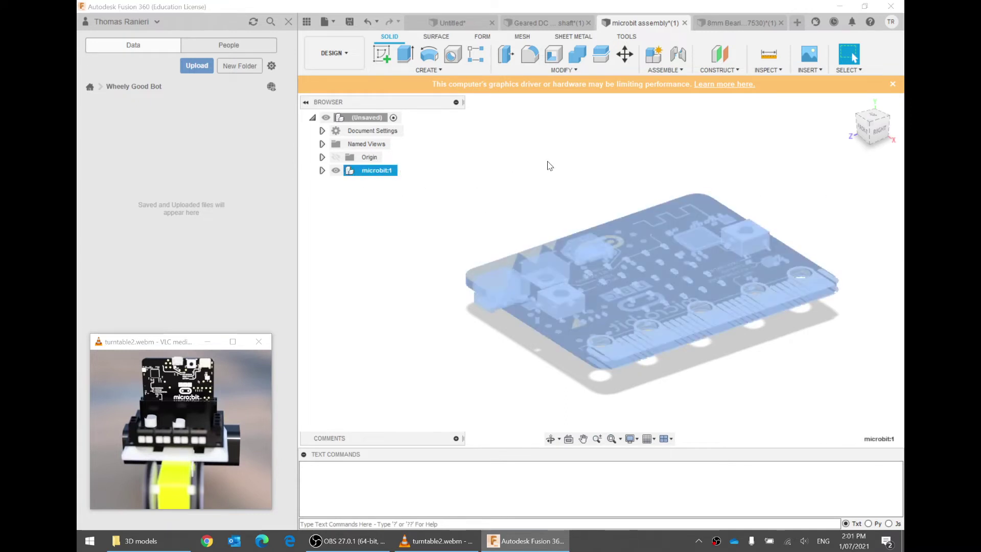
Step: Create an internal, activated component named Ball Bearing at the top level of the 8mm bearing document
{"action": "left_click", "coordinate": [729, 24]}
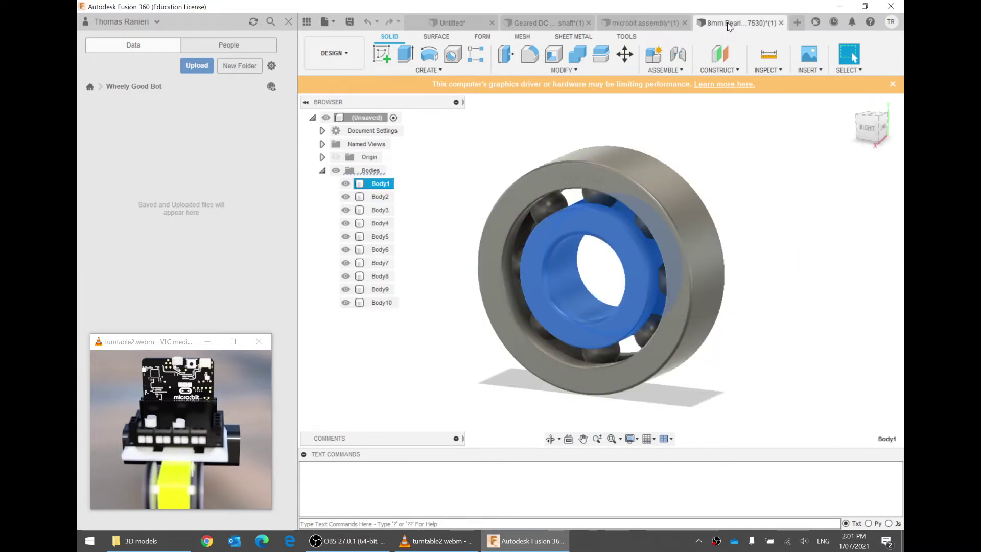
{"action": "left_click", "coordinate": [405, 193]}
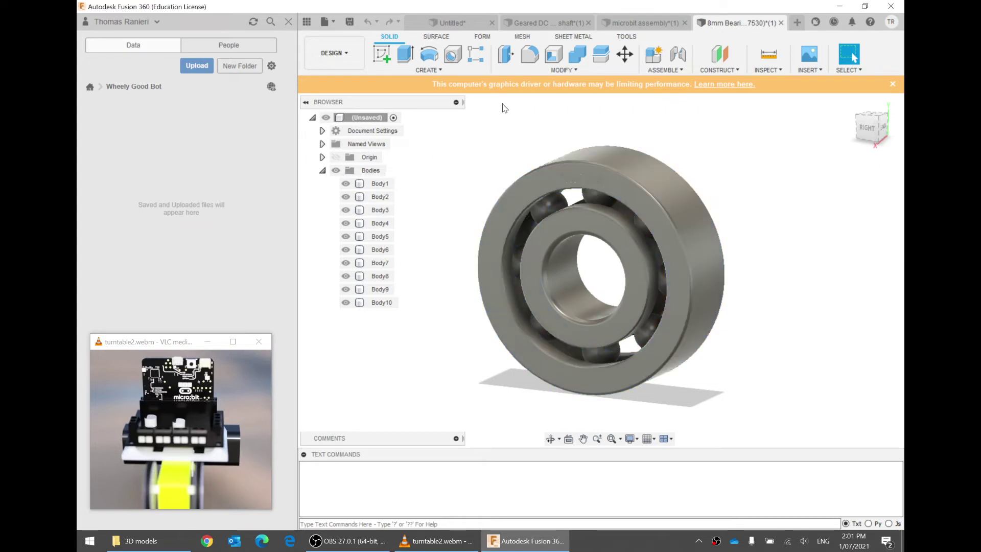
{"action": "left_click", "coordinate": [649, 60]}
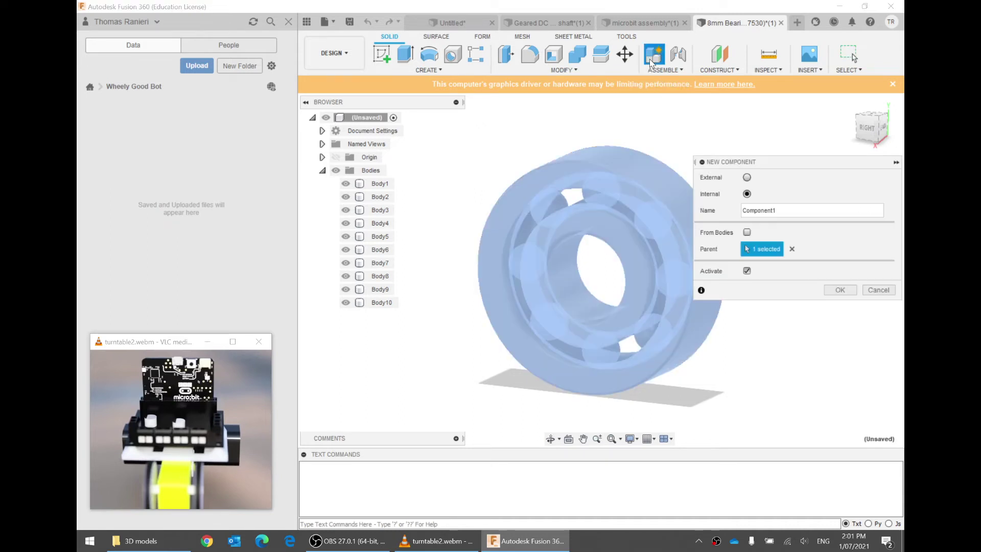
{"action": "type", "text": "Bal"}
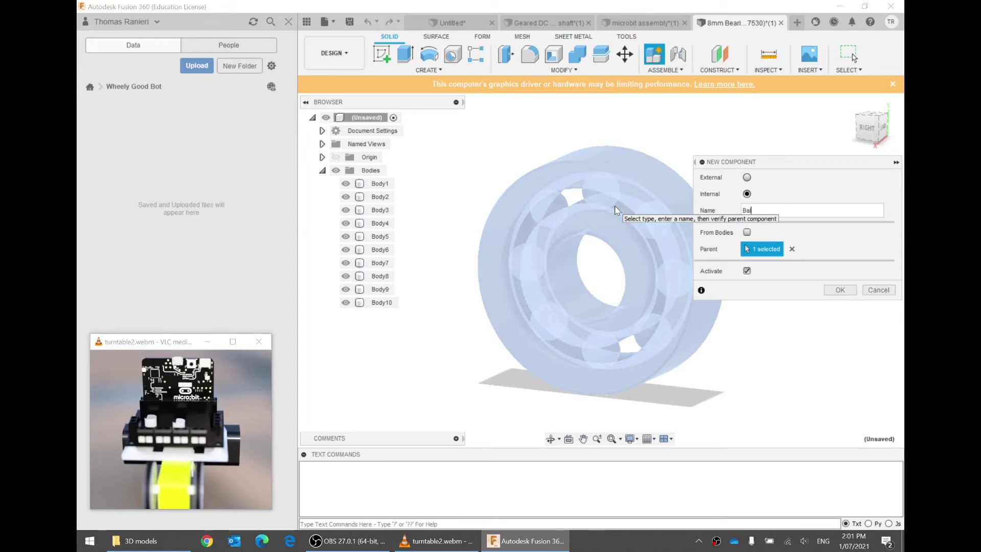
{"action": "type", "text": "l Bearing"}
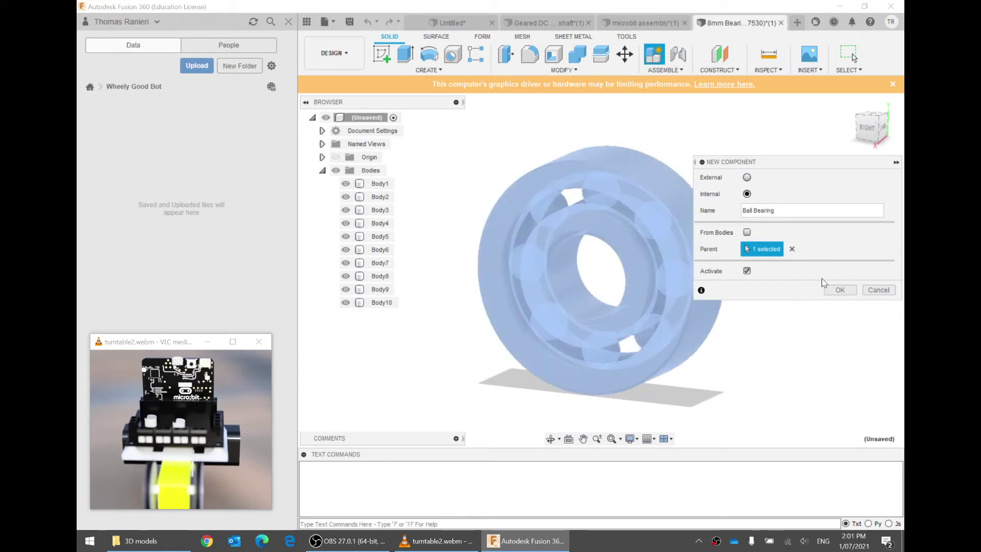
{"action": "left_click", "coordinate": [838, 291]}
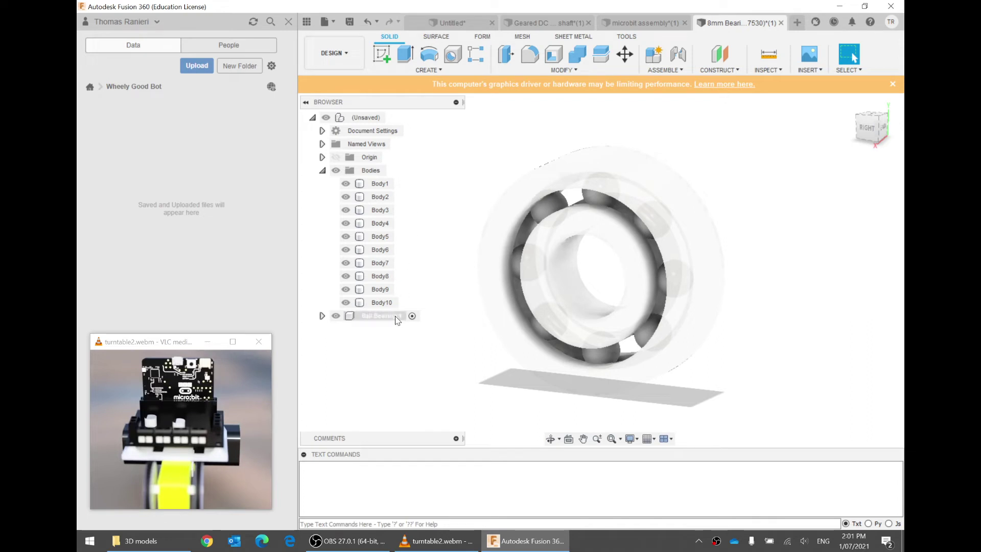
{"action": "left_click", "coordinate": [378, 315]}
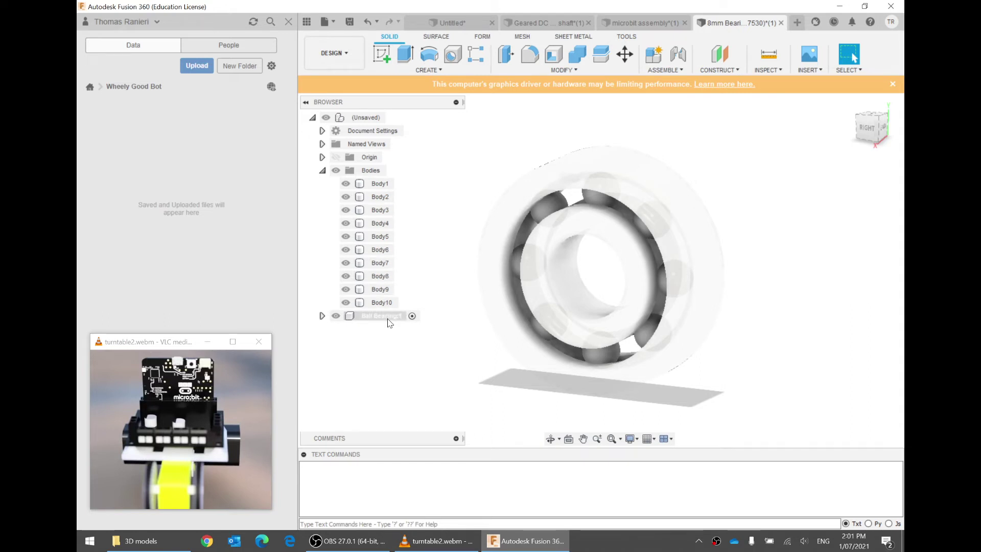
Step: Move all ten bearing bodies, Body1 through Body10, into the Ball Bearing component
{"action": "left_click", "coordinate": [380, 183]}
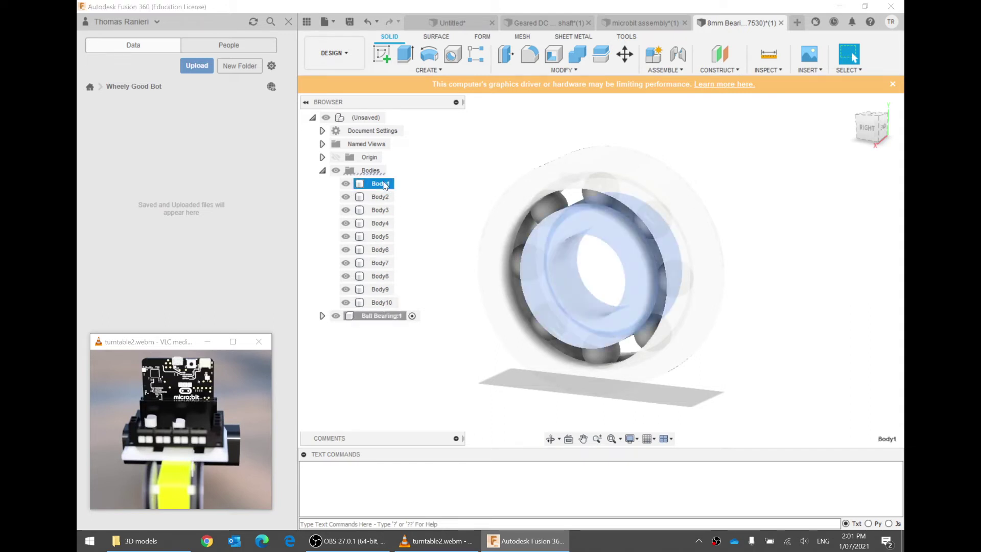
{"action": "left_click", "coordinate": [379, 304], "text": "shift"}
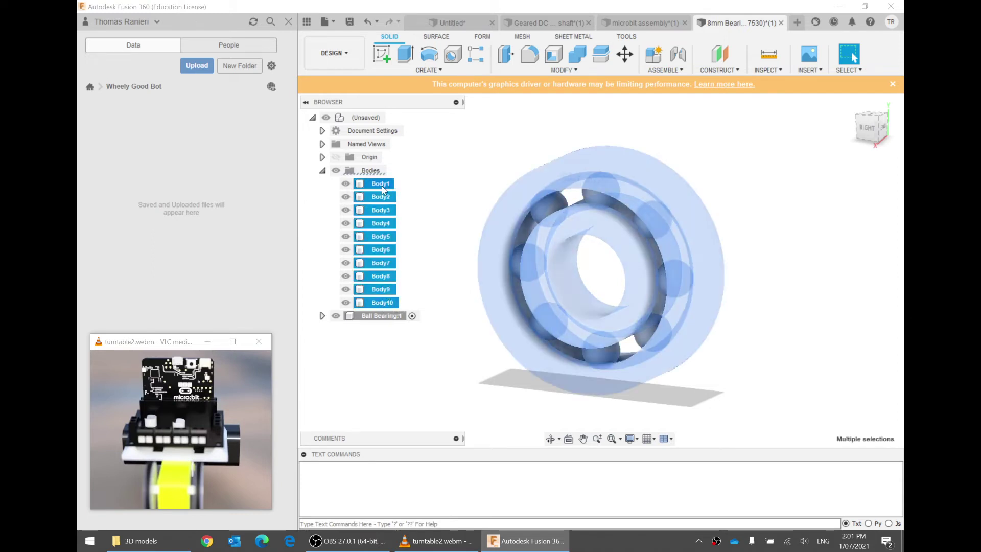
{"action": "left_click_drag", "start_coordinate": [379, 189], "coordinate": [387, 321]}
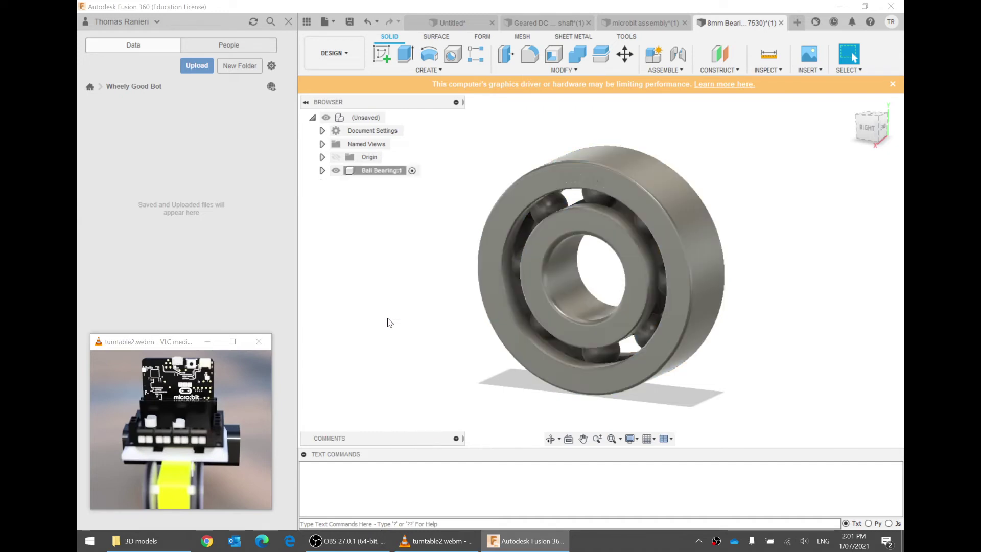
Step: Expand the Ball Bearing component to check the bodies it contains, and highlight the whole bearing as one component
{"action": "left_click", "coordinate": [322, 171]}
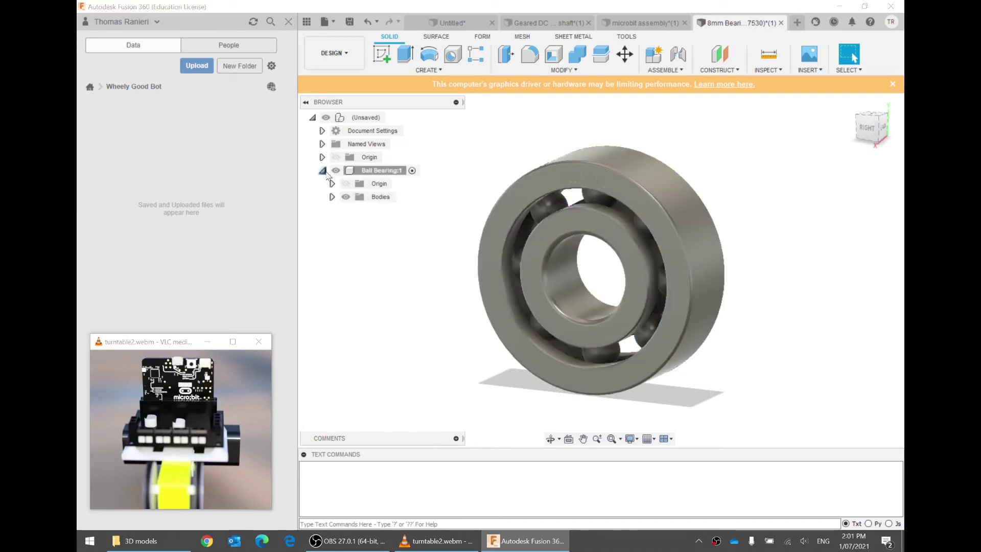
{"action": "left_click", "coordinate": [382, 198]}
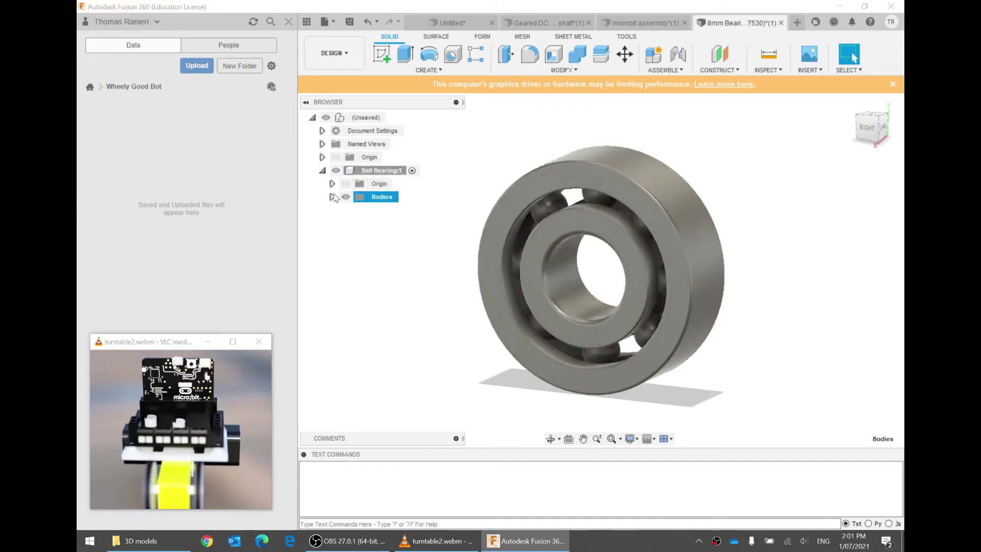
{"action": "left_click", "coordinate": [332, 196]}
{"action": "left_click", "coordinate": [390, 210]}
{"action": "left_click", "coordinate": [389, 276]}
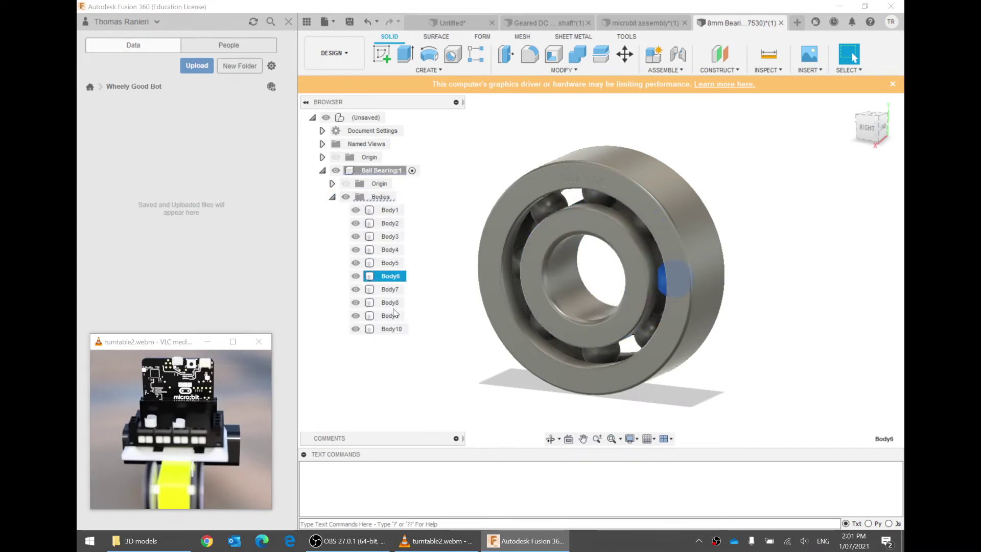
{"action": "left_click", "coordinate": [377, 184]}
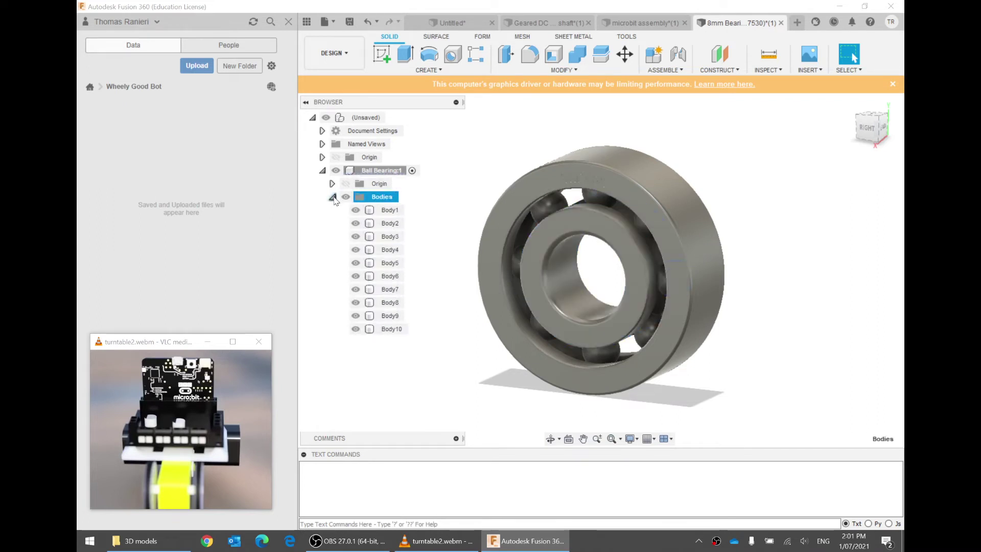
{"action": "left_click", "coordinate": [396, 171]}
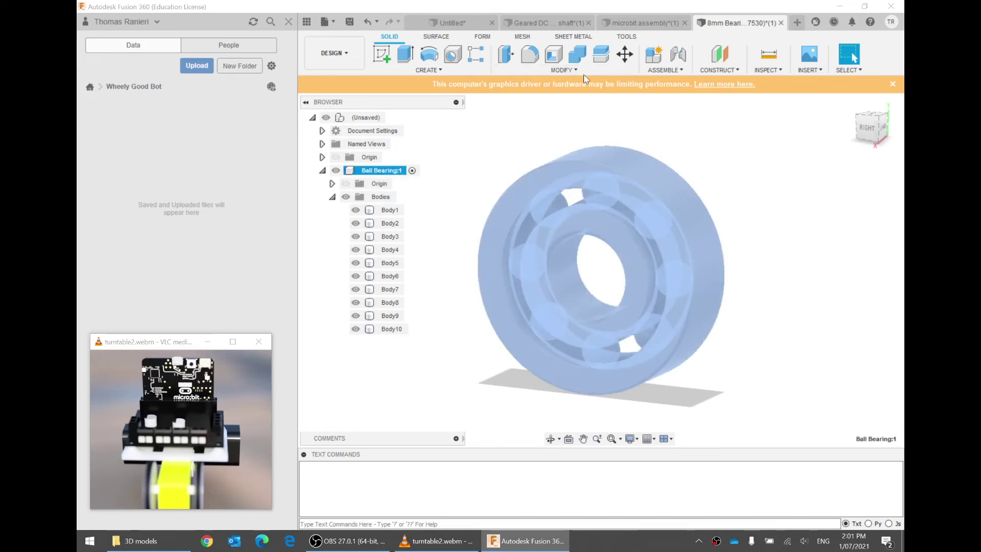
Step: Switch to the microbit assembly document and browse the nested components that make up the microbit component
{"action": "left_click", "coordinate": [646, 21]}
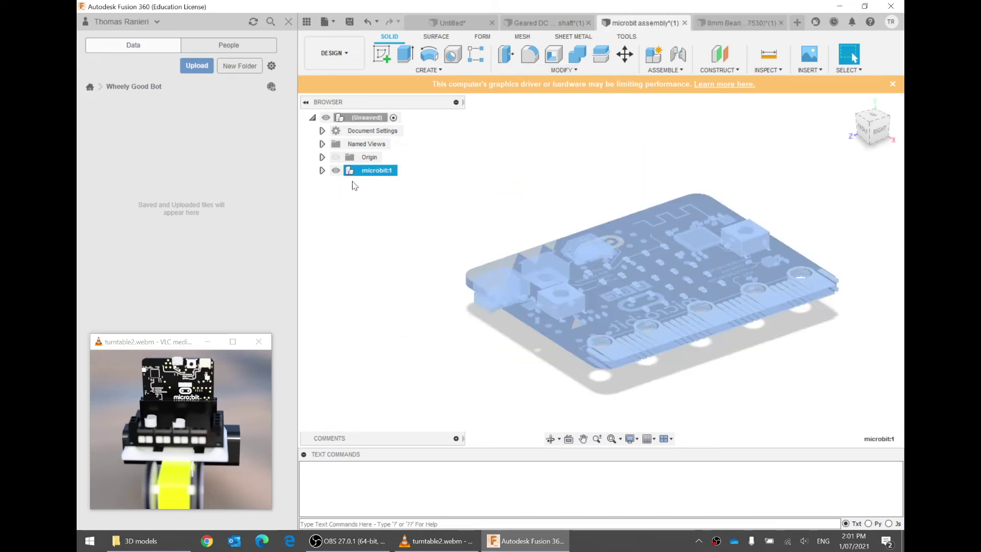
{"action": "left_click", "coordinate": [322, 171]}
{"action": "scroll", "coordinate": [352, 214], "scroll_direction": "down", "scroll_amount": 10}
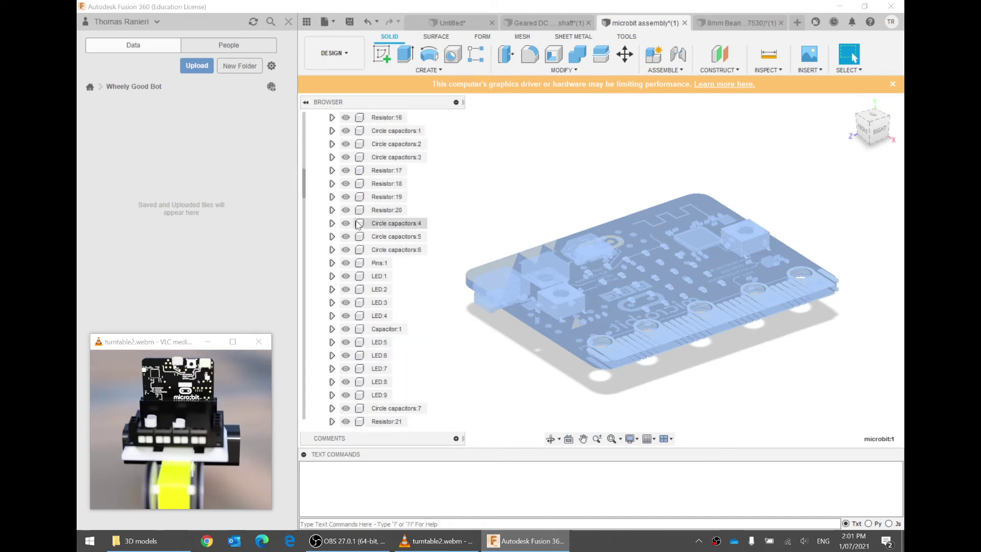
{"action": "scroll", "coordinate": [359, 224], "scroll_direction": "down", "scroll_amount": 15}
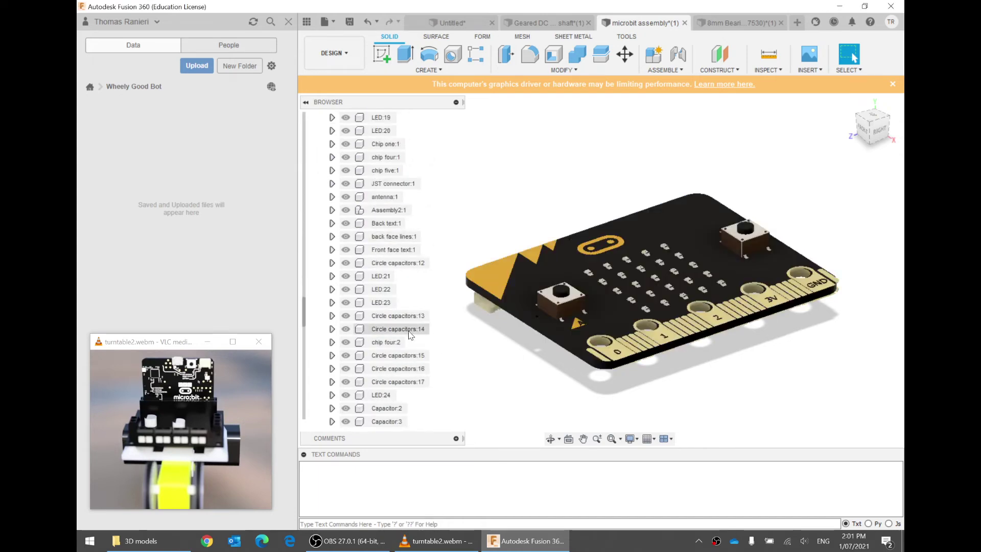
Step: Isolate the antenna component of the micro:bit to view it on its own
{"action": "left_click", "coordinate": [386, 197]}
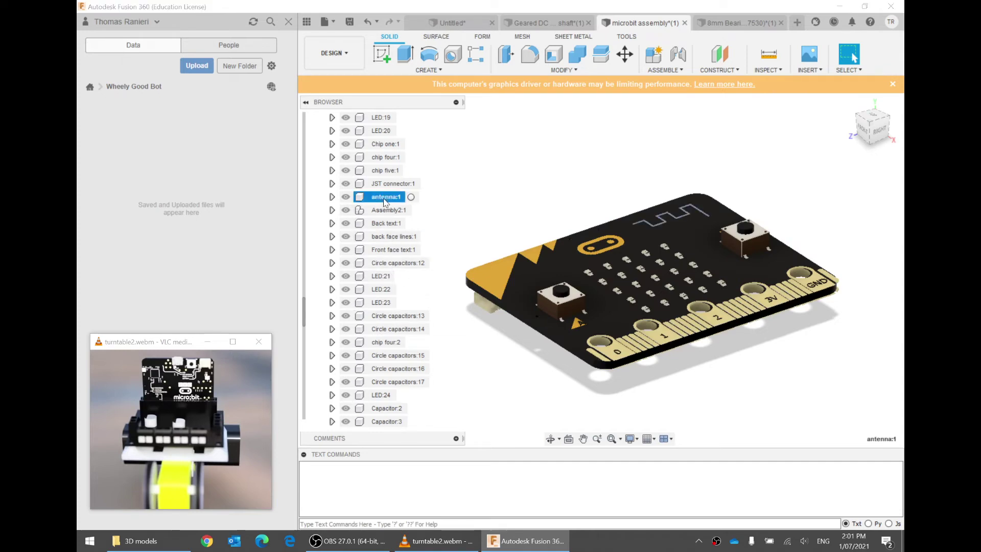
{"action": "scroll", "coordinate": [762, 199], "scroll_direction": "up", "scroll_amount": 5}
{"action": "scroll", "coordinate": [639, 236], "scroll_direction": "up", "scroll_amount": 3}
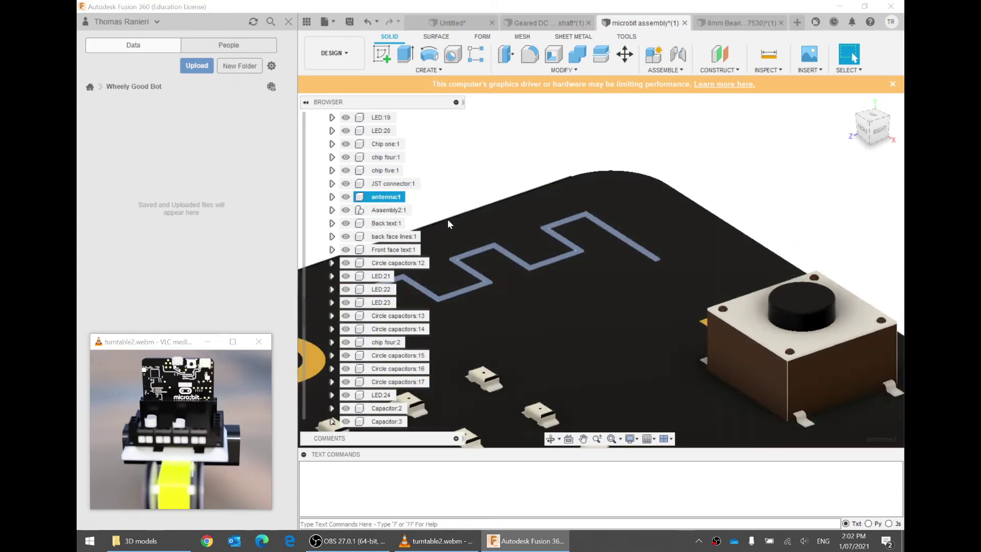
{"action": "right_click", "coordinate": [388, 197]}
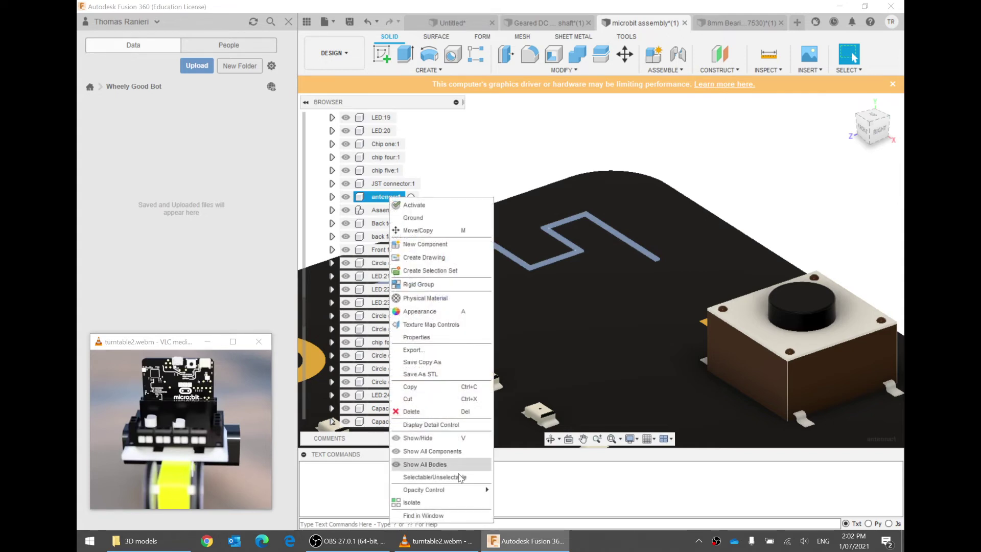
{"action": "left_click", "coordinate": [452, 502]}
{"action": "scroll", "coordinate": [506, 214], "scroll_direction": "down", "scroll_amount": 3}
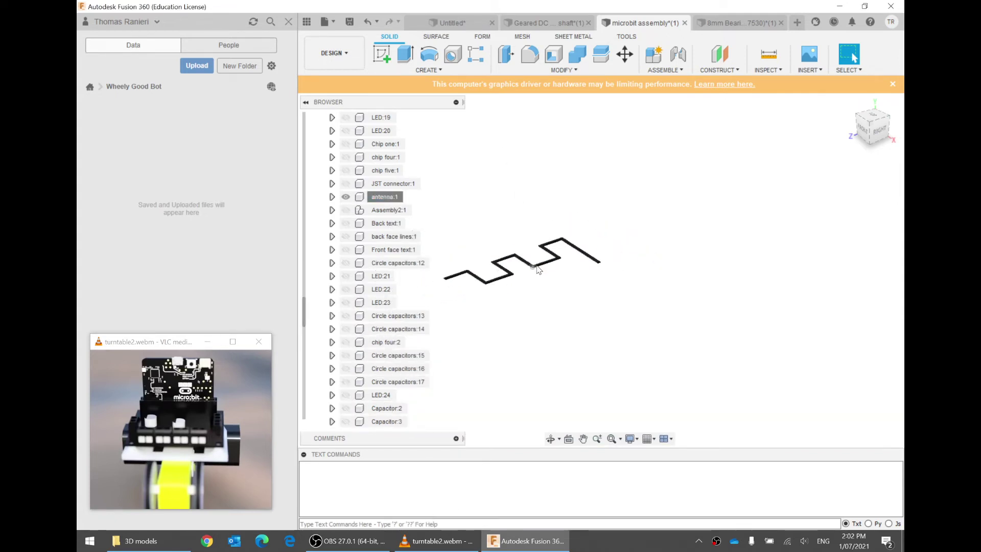
Step: Return to the 8mm bearing document to highlight the inner ring body, and check the Untitled assembly design
{"action": "left_click", "coordinate": [746, 21]}
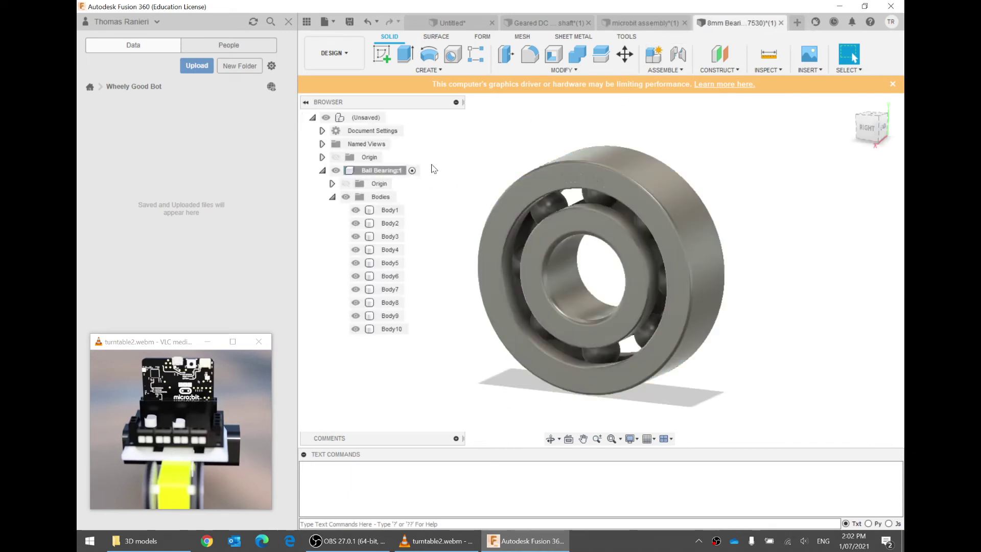
{"action": "left_click", "coordinate": [390, 209]}
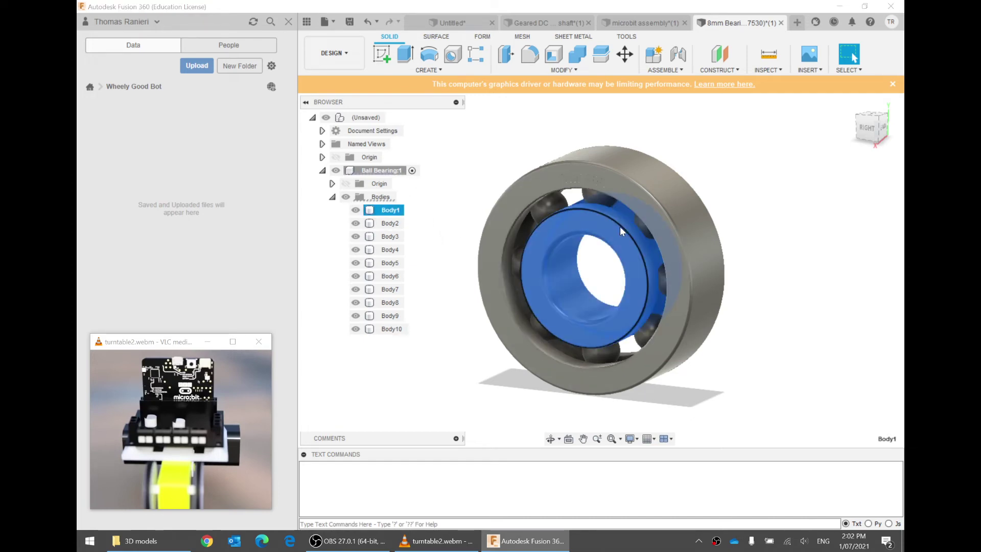
{"action": "left_click", "coordinate": [454, 23]}
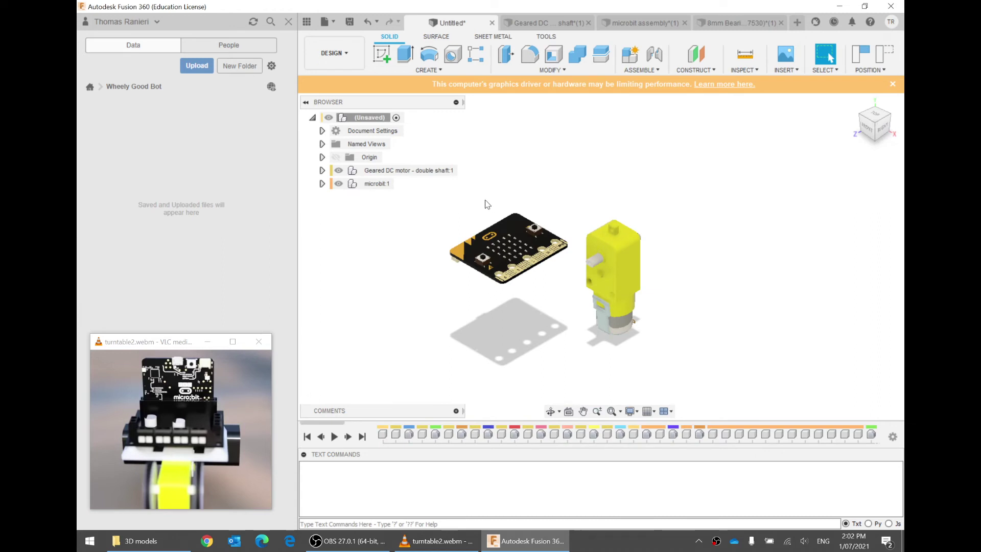
Step: Copy the Ball Bearing component from the 8mm bearing document and paste it as a new component into the Untitled design
{"action": "left_click", "coordinate": [724, 24]}
{"action": "left_click", "coordinate": [390, 172]}
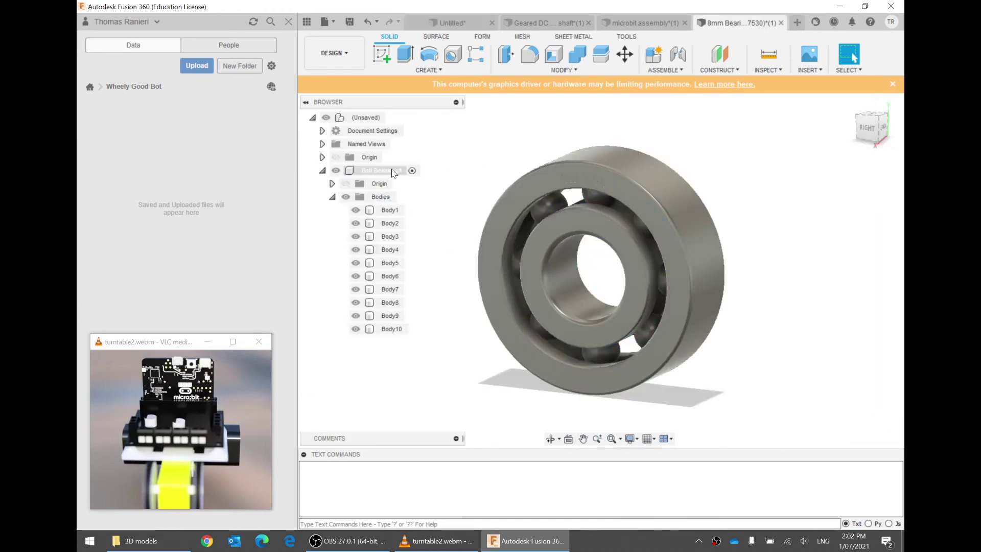
{"action": "right_click", "coordinate": [392, 173]}
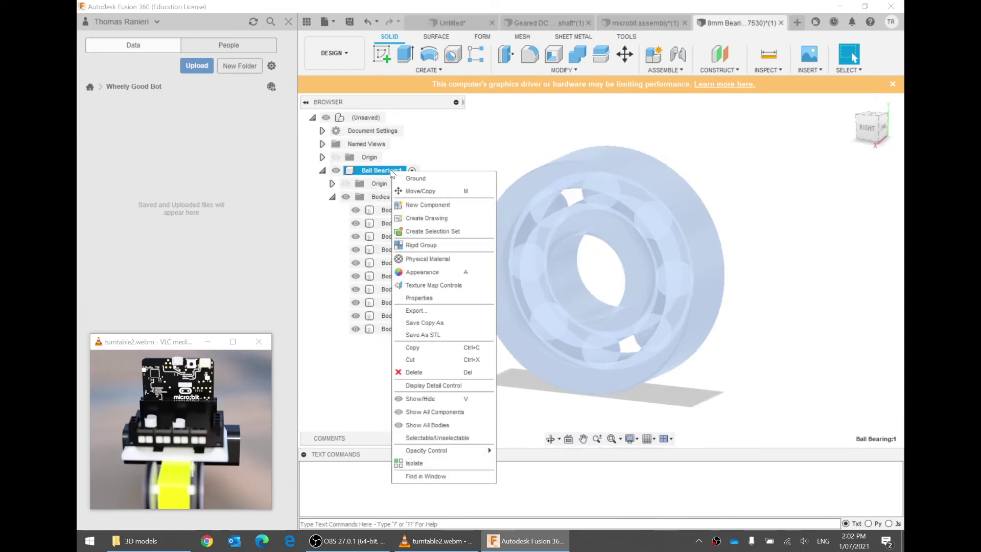
{"action": "left_click", "coordinate": [442, 347]}
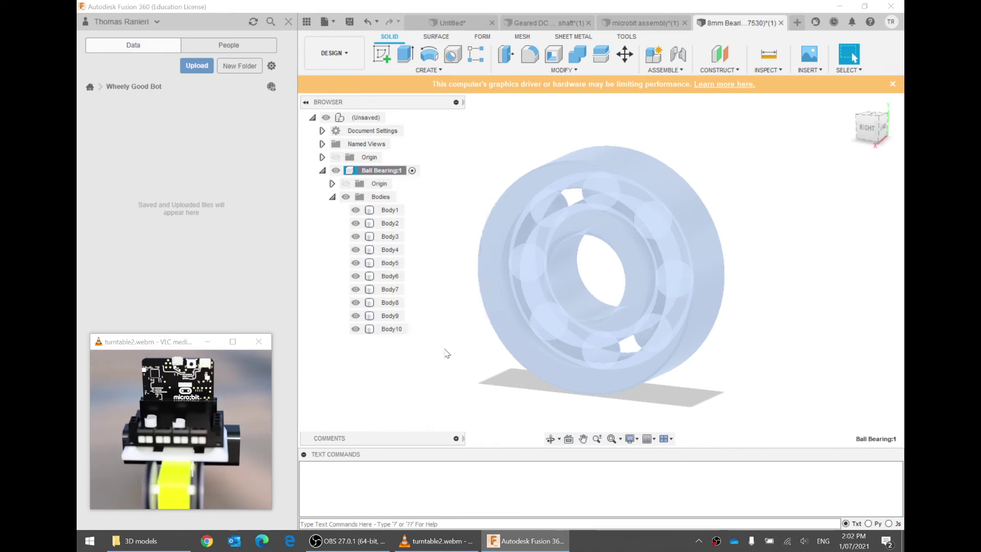
{"action": "left_click", "coordinate": [452, 23]}
{"action": "right_click", "coordinate": [597, 156]}
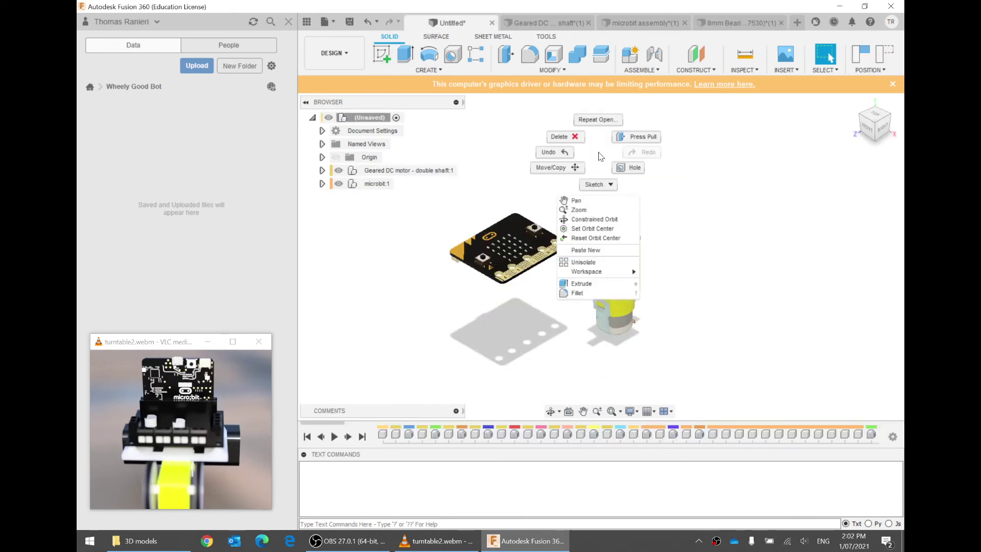
{"action": "left_click", "coordinate": [612, 250]}
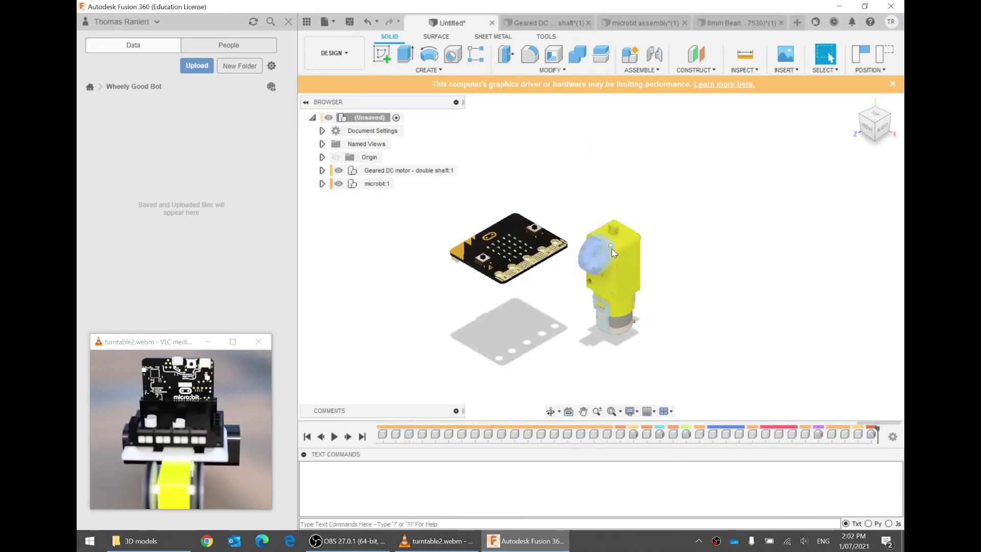
Step: Move the pasted ball bearing 55 mm along Z, clear of the geared motor
{"action": "scroll", "coordinate": [602, 265], "scroll_direction": "up", "scroll_amount": 3}
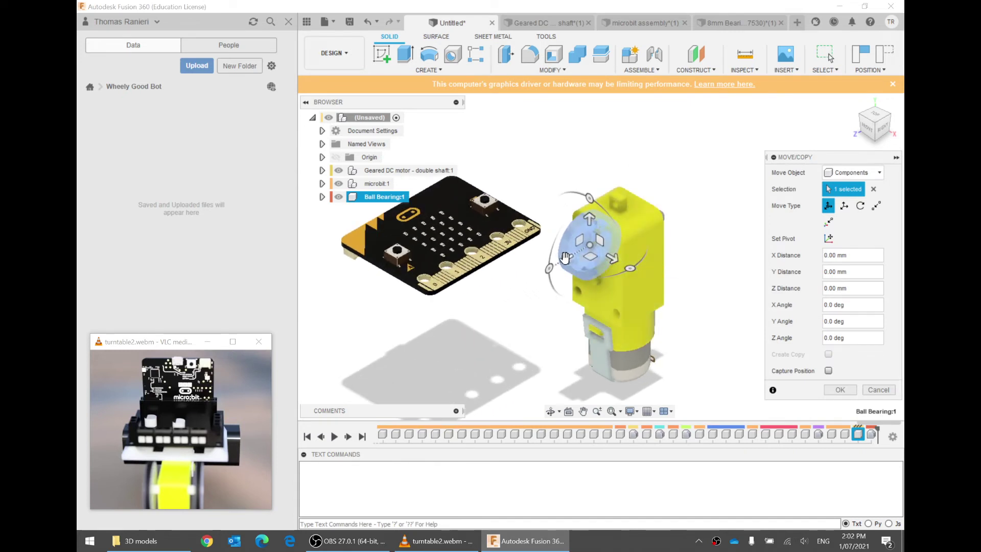
{"action": "left_click_drag", "start_coordinate": [608, 257], "coordinate": [489, 339]}
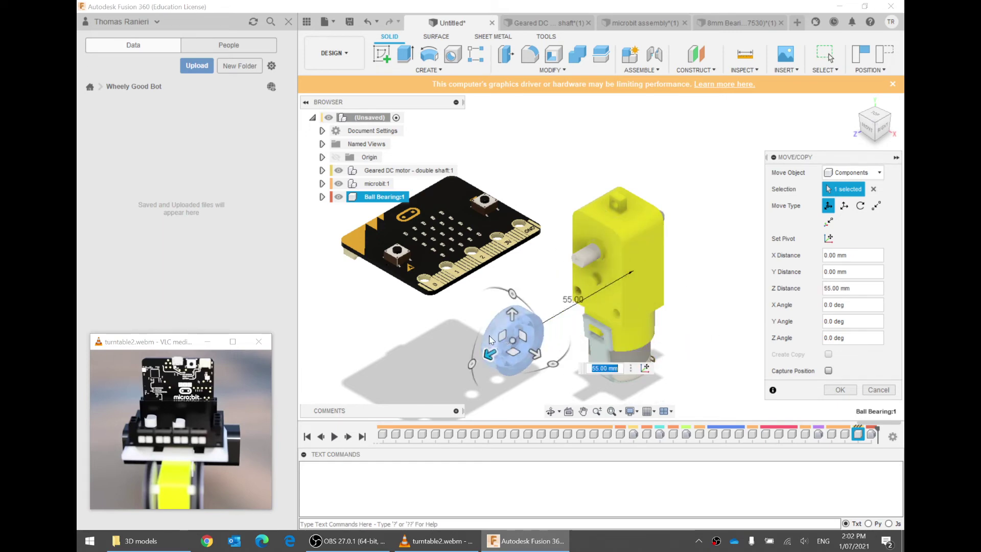
{"action": "left_click", "coordinate": [837, 390]}
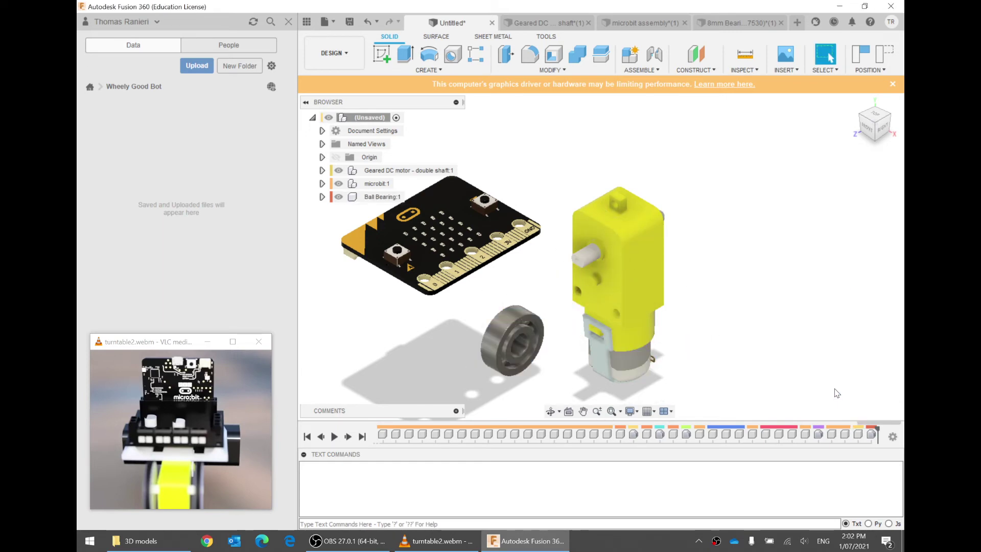
Step: Open motor driver board.iges from the 3D models folder on the computer
{"action": "left_click", "coordinate": [326, 22]}
{"action": "left_click", "coordinate": [349, 99]}
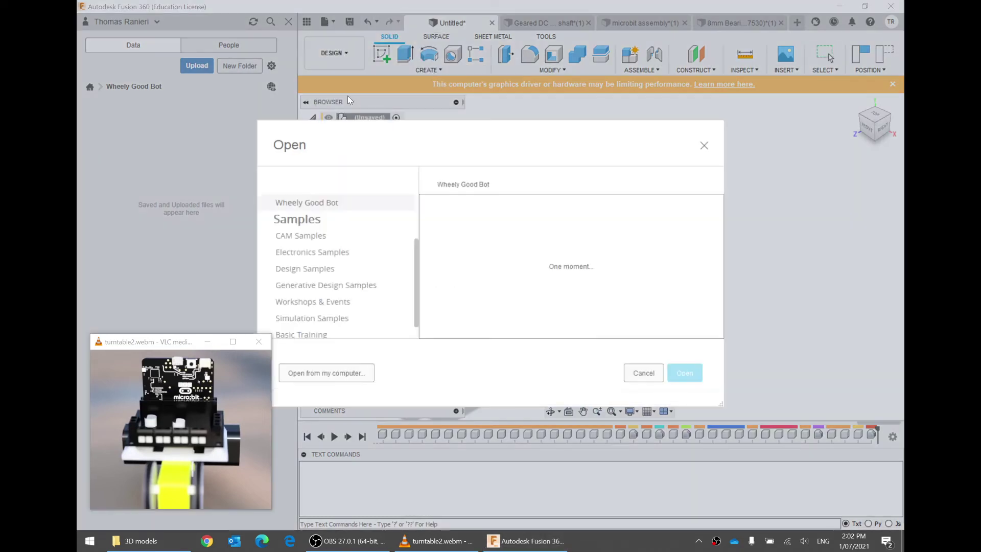
{"action": "left_click", "coordinate": [349, 366]}
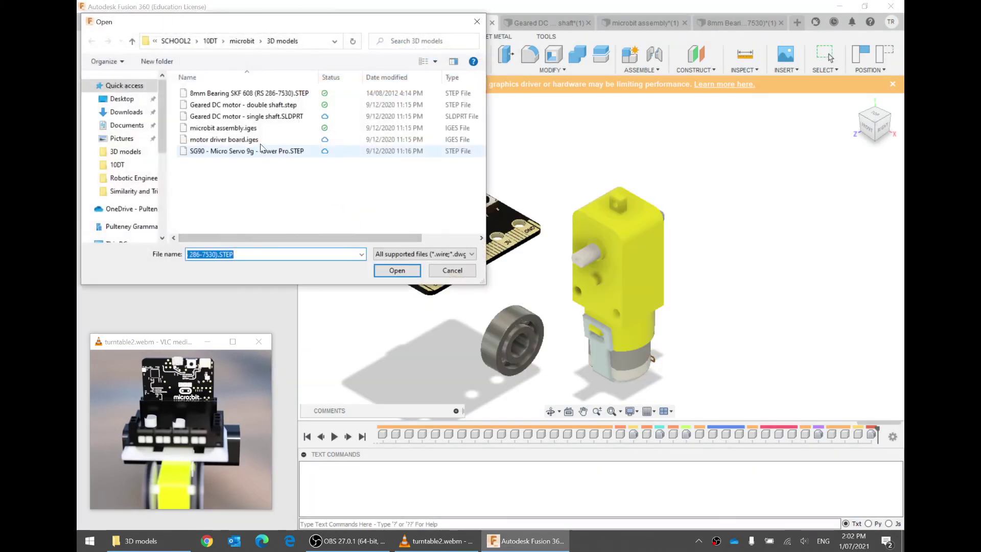
{"action": "left_click", "coordinate": [261, 141]}
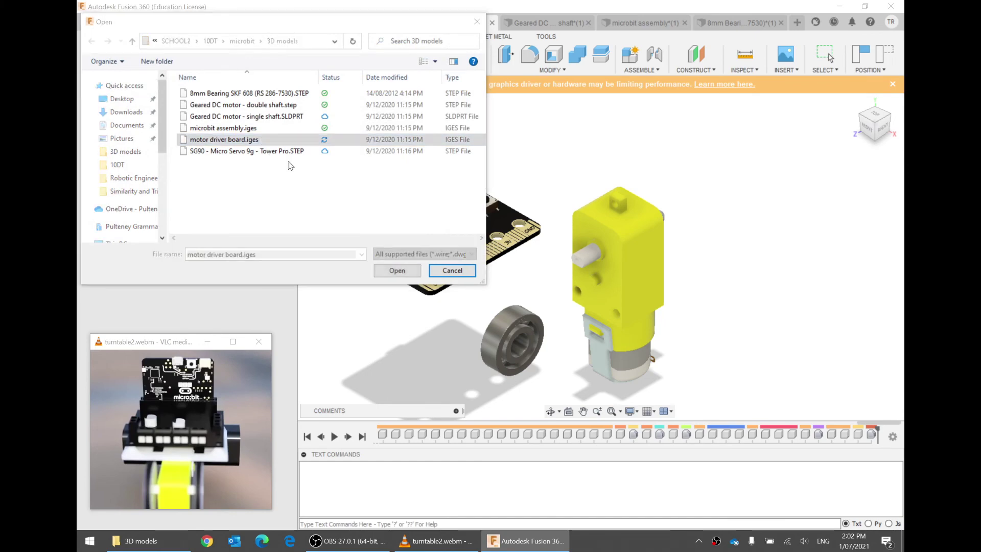
{"action": "left_click", "coordinate": [397, 270]}
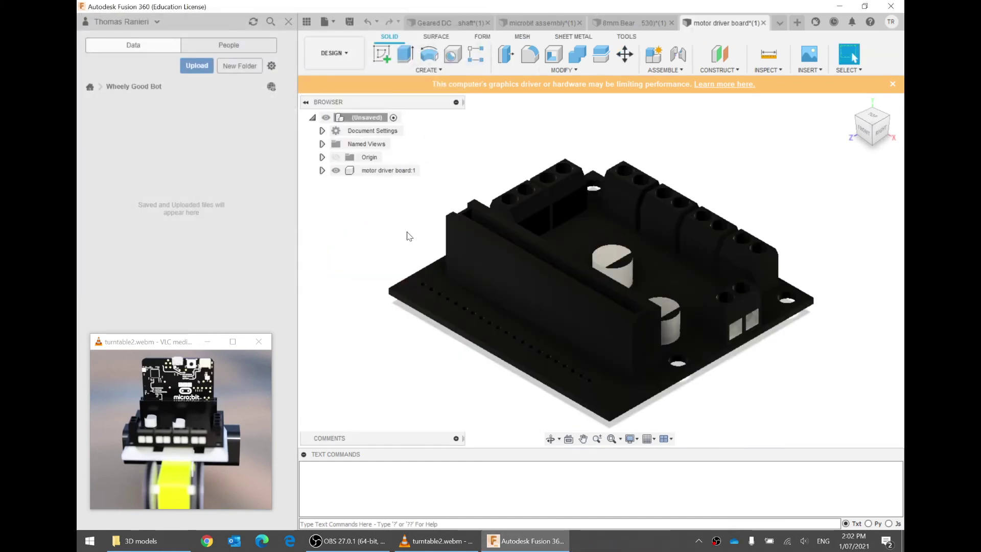
Step: Copy the motor driver board component and paste it as a new component into the Untitled design
{"action": "right_click", "coordinate": [376, 170]}
{"action": "left_click", "coordinate": [419, 361]}
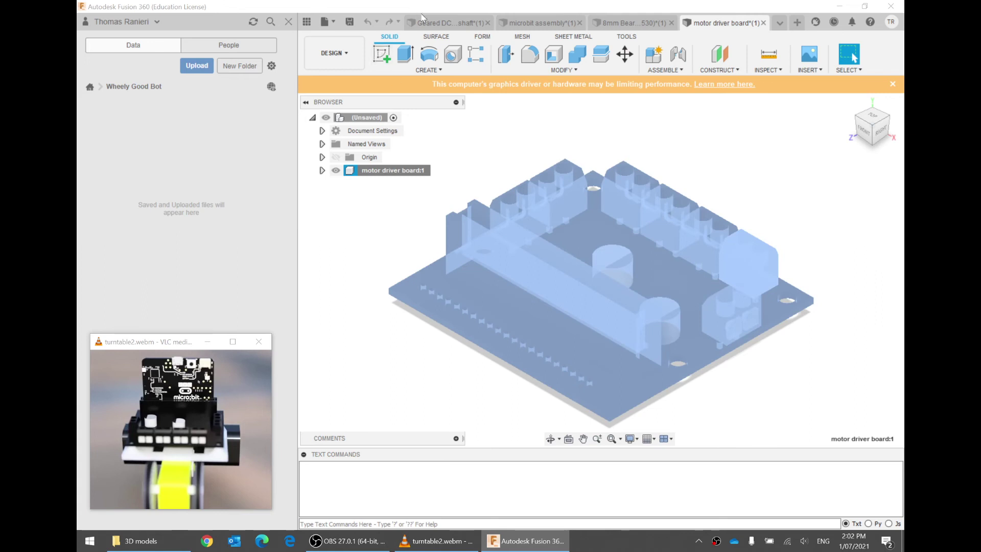
{"action": "left_click", "coordinate": [434, 23]}
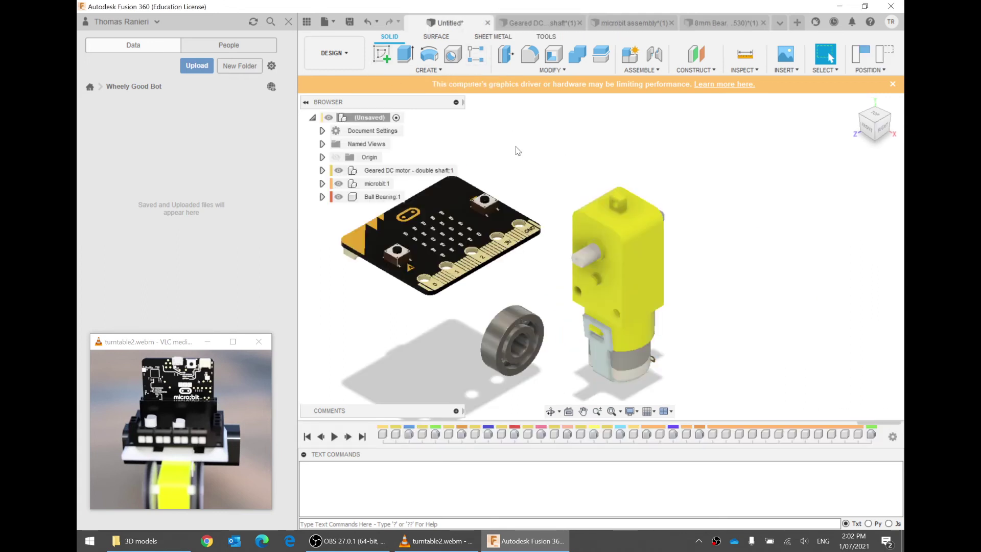
{"action": "right_click", "coordinate": [514, 156]}
{"action": "left_click", "coordinate": [531, 243]}
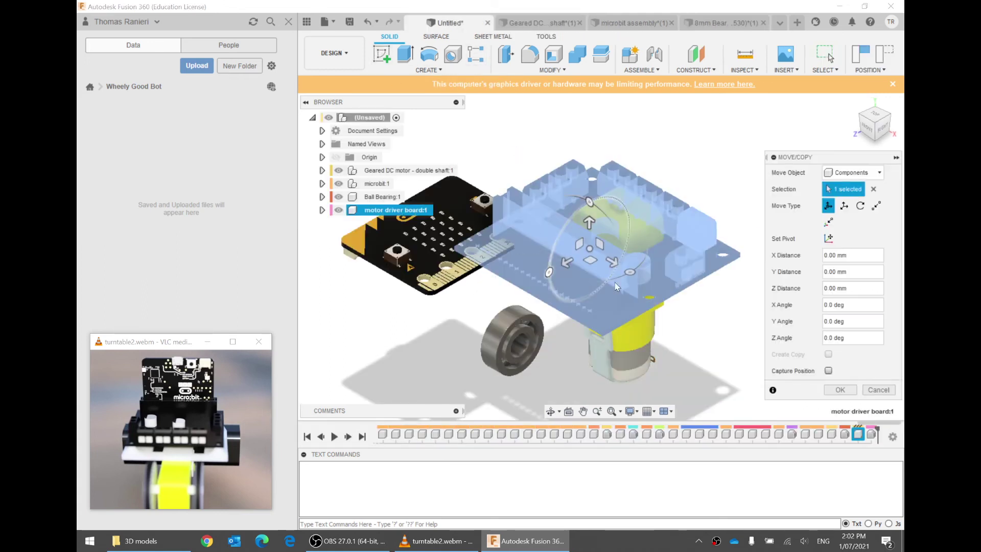
Step: Move the pasted motor driver board -70 mm along Z, behind the geared motor
{"action": "left_click_drag", "start_coordinate": [565, 262], "coordinate": [706, 142]}
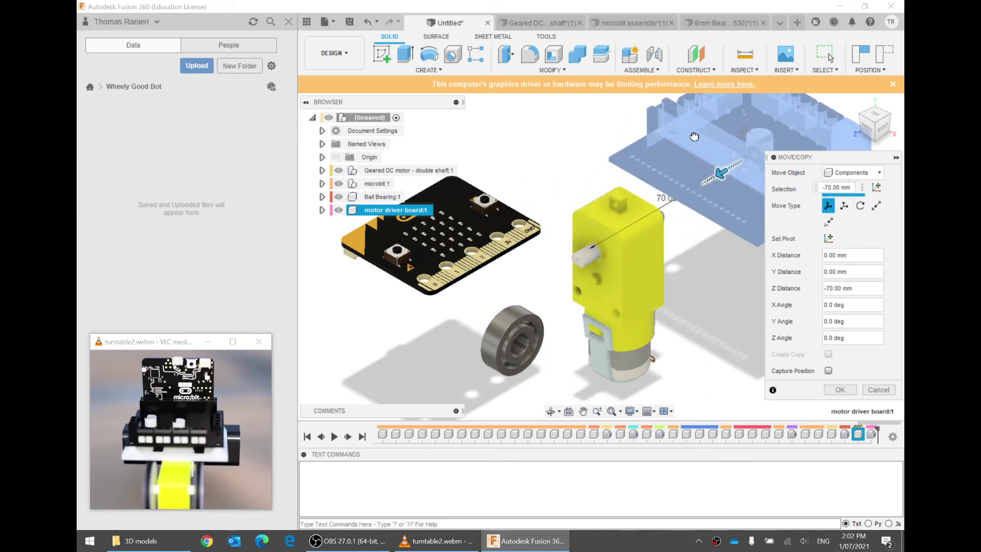
{"action": "left_click", "coordinate": [839, 387]}
Step: Open SG90 - Micro Servo 9g - Tower Pro.STEP from the 3D models folder on the computer
{"action": "left_click", "coordinate": [327, 22]}
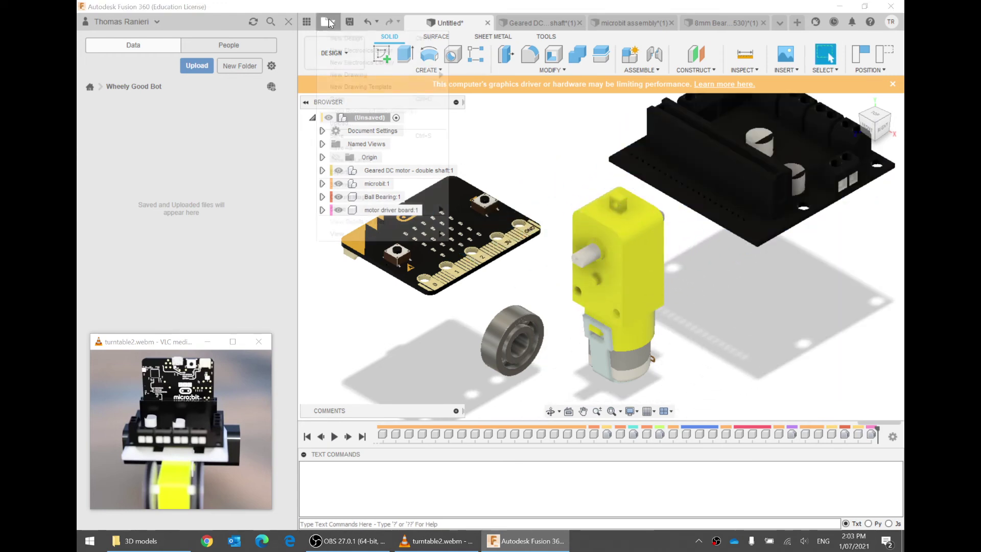
{"action": "left_click", "coordinate": [357, 98]}
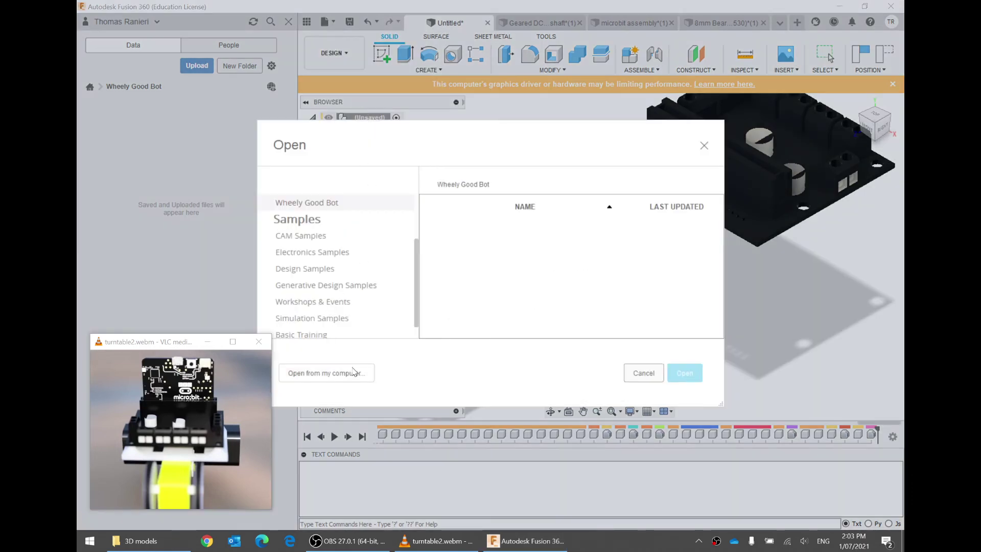
{"action": "left_click", "coordinate": [354, 372]}
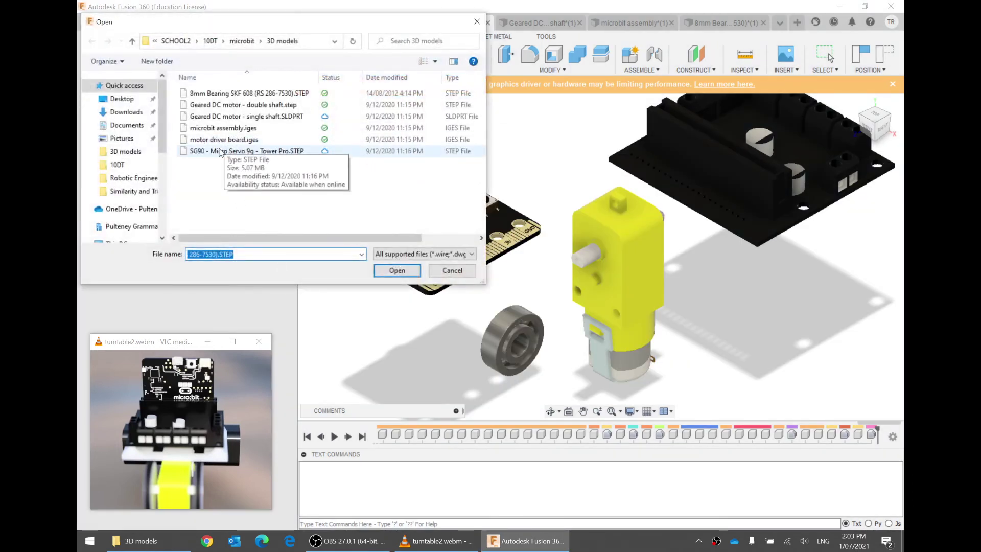
{"action": "left_click", "coordinate": [220, 152]}
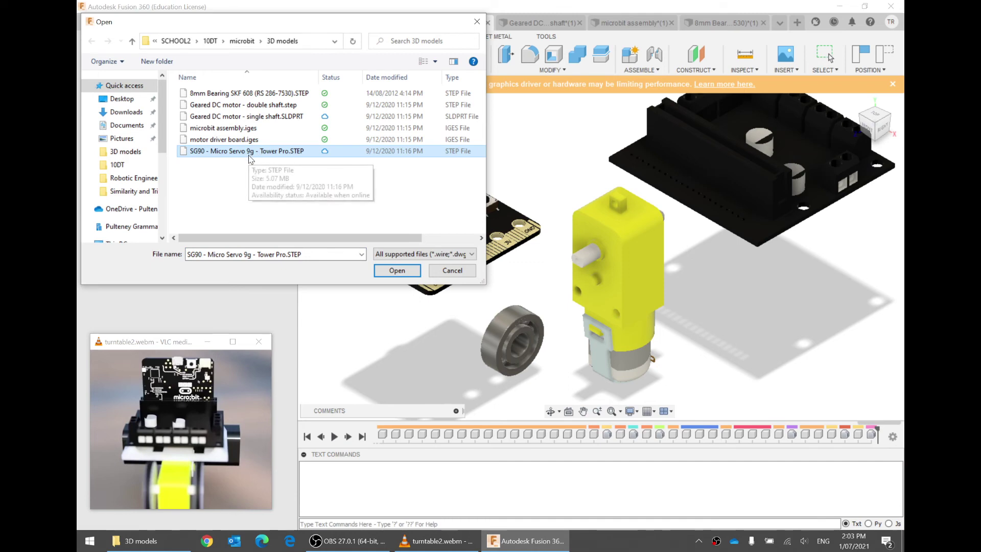
{"action": "left_click", "coordinate": [401, 273]}
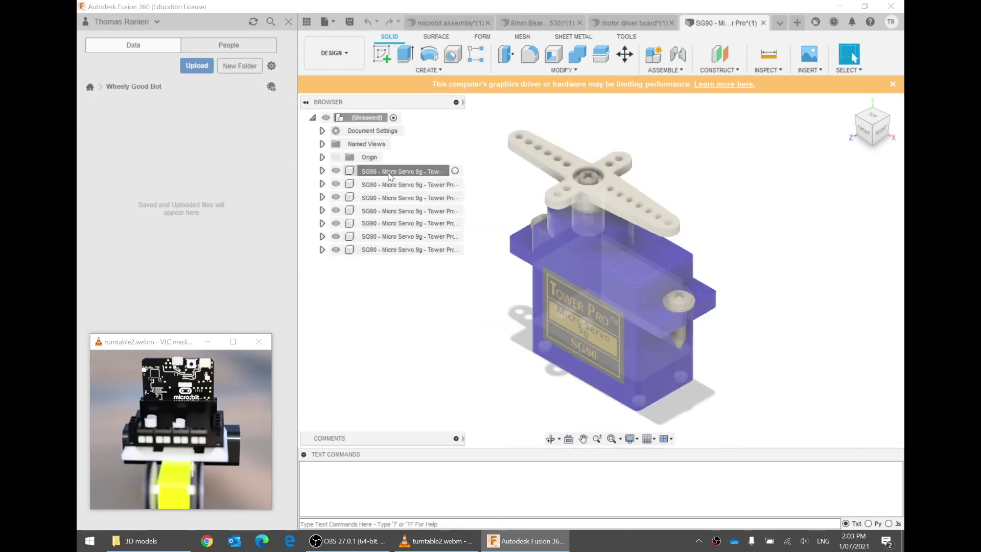
{"action": "left_click", "coordinate": [408, 249]}
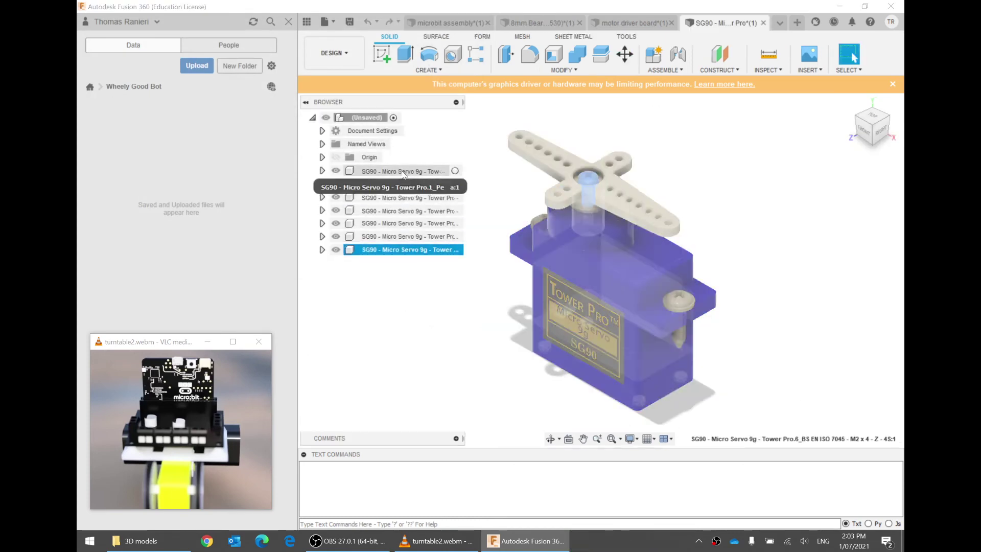
{"action": "left_click", "coordinate": [398, 171]}
{"action": "left_click", "coordinate": [412, 250], "text": "shift"}
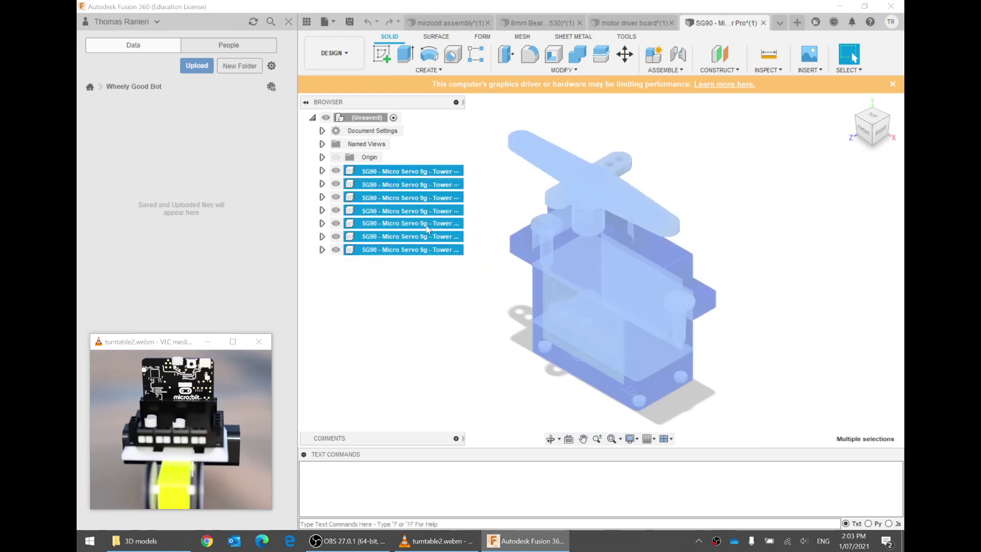
{"action": "left_click", "coordinate": [456, 120]}
Step: Create a new internal component named Servo Motor under the root of the SG90 servo design
{"action": "left_click", "coordinate": [656, 56]}
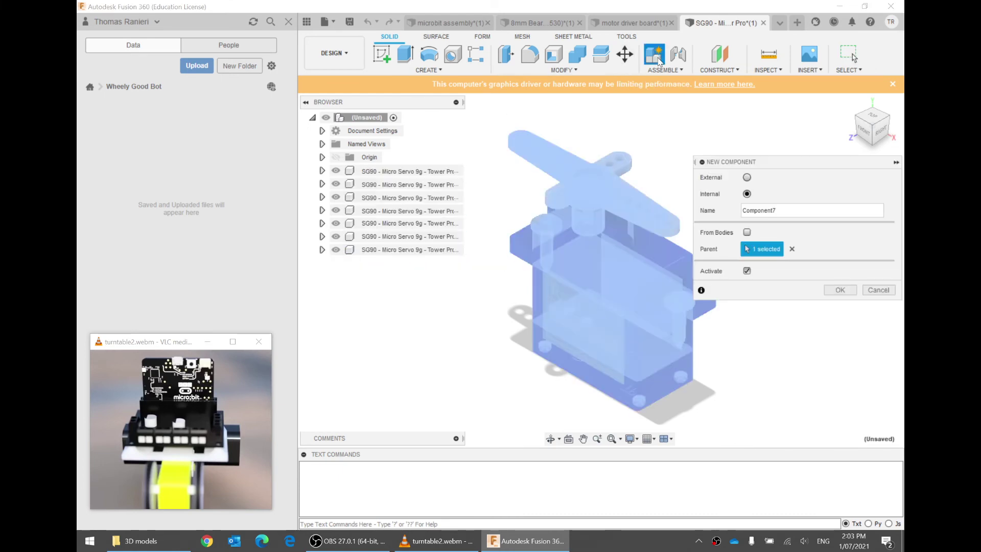
{"action": "type", "text": "Servo Motor"}
{"action": "key", "text": "Return"}
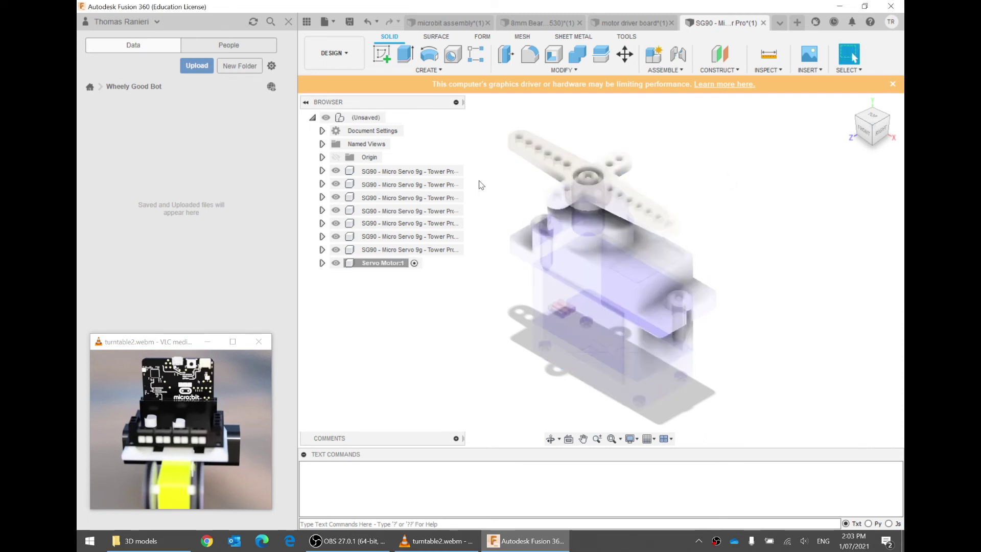
Step: Nest all seven SG90 - Micro Servo 9g parts inside the Servo Motor component
{"action": "left_click", "coordinate": [407, 172]}
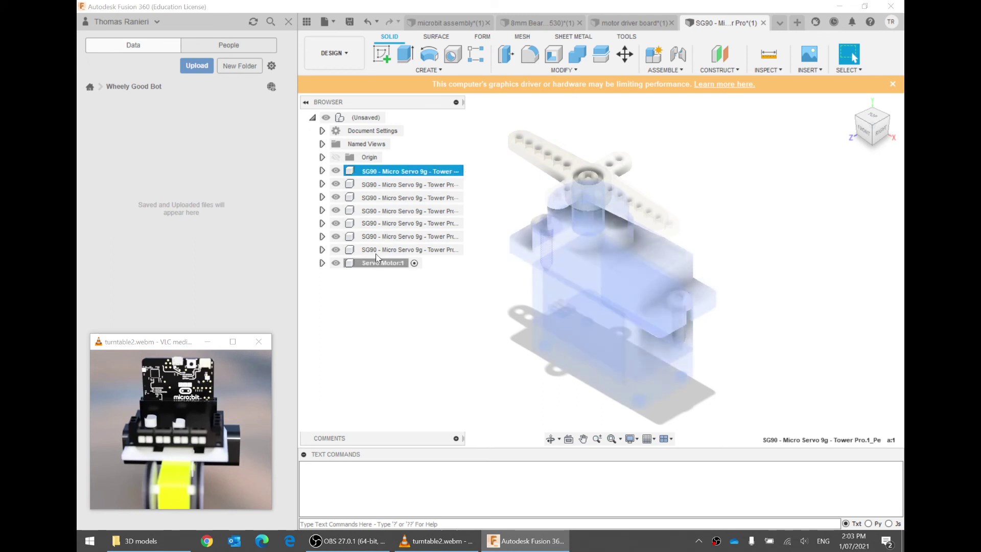
{"action": "left_click", "coordinate": [388, 250], "text": "shift"}
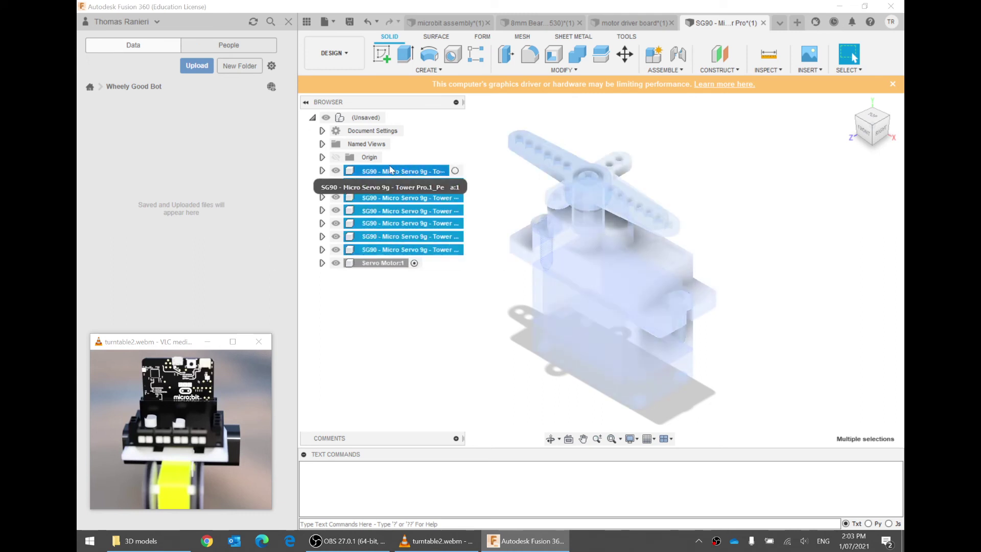
{"action": "left_click_drag", "start_coordinate": [385, 171], "coordinate": [390, 269]}
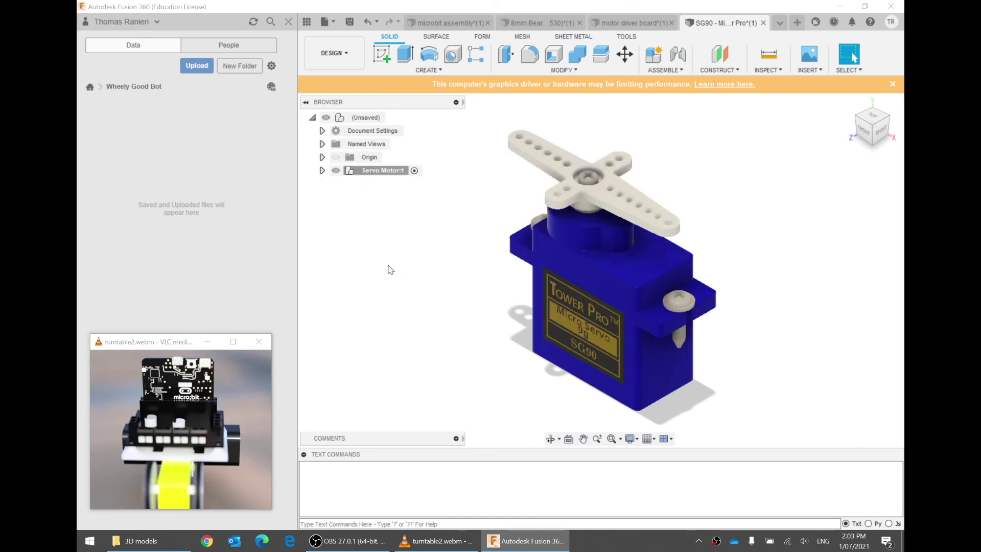
Step: Copy the Servo Motor component and switch to the Untitled design
{"action": "right_click", "coordinate": [384, 171]}
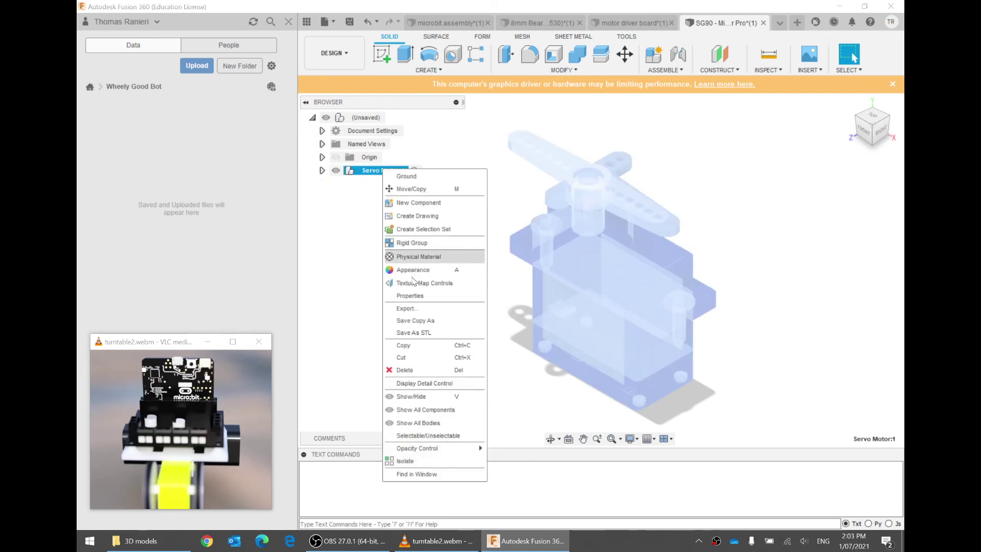
{"action": "left_click", "coordinate": [427, 344]}
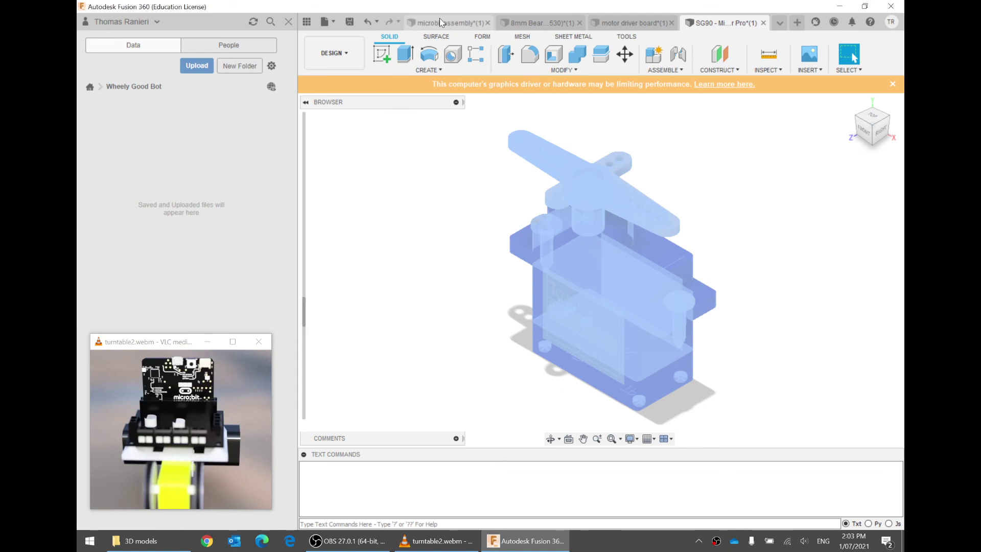
{"action": "left_click", "coordinate": [439, 20]}
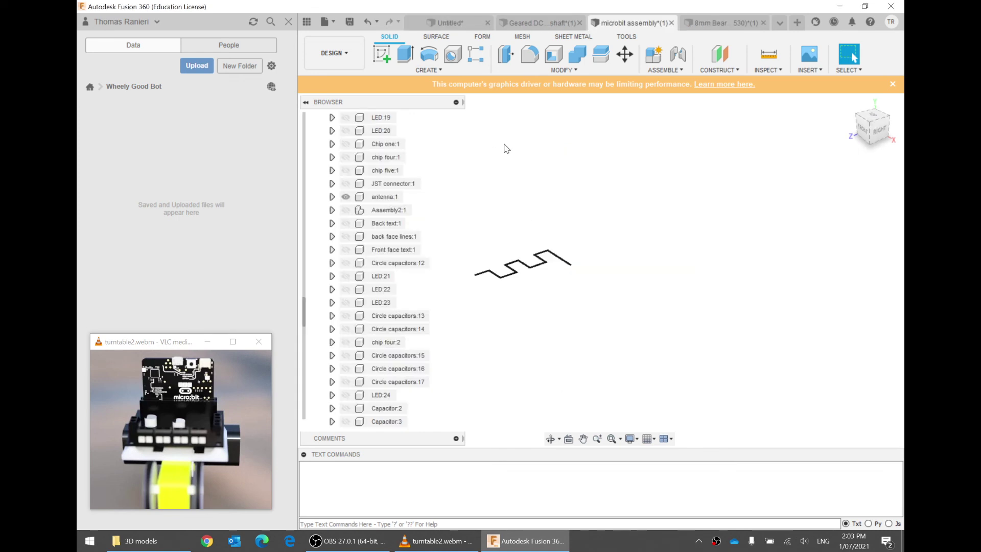
{"action": "left_click", "coordinate": [449, 23]}
Step: Paste the servo motor as a new component and move it 70 mm along X, beside the geared motor
{"action": "right_click", "coordinate": [517, 122]}
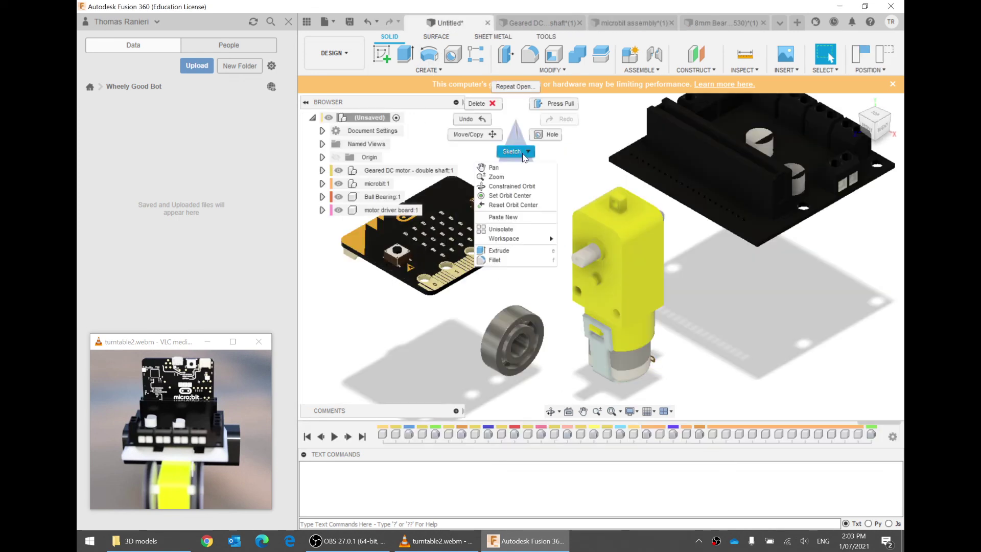
{"action": "left_click", "coordinate": [524, 224]}
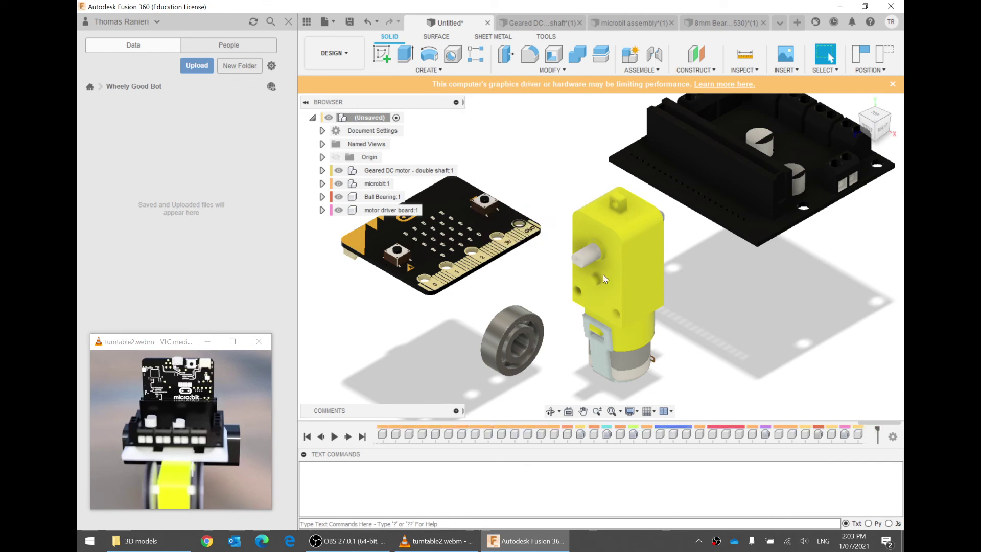
{"action": "scroll", "coordinate": [628, 310], "scroll_direction": "down", "scroll_amount": 2}
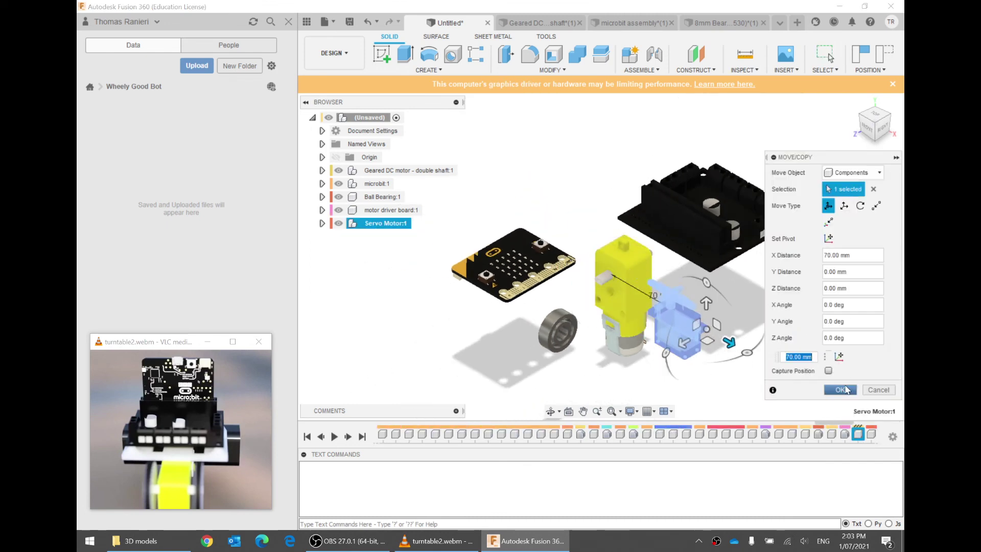
{"action": "left_click", "coordinate": [840, 390]}
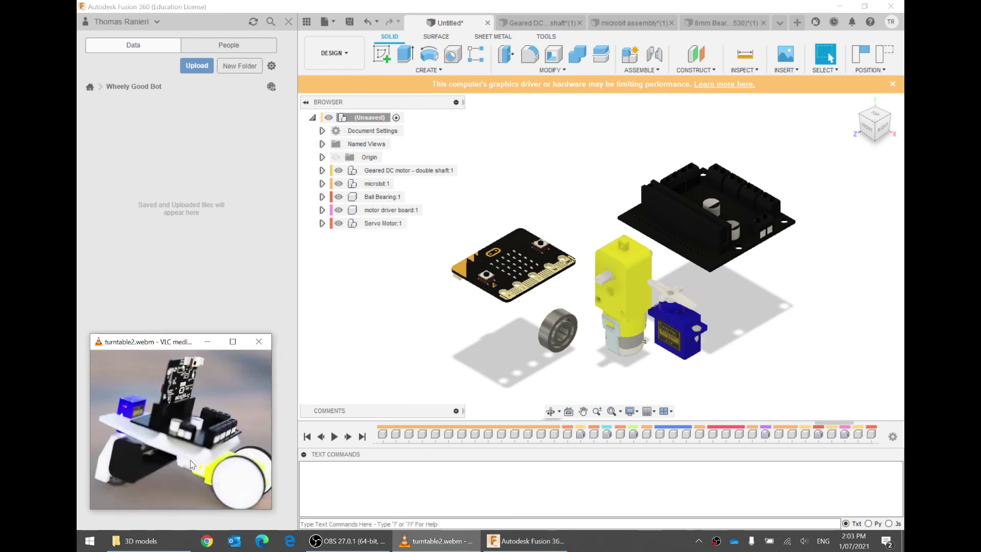